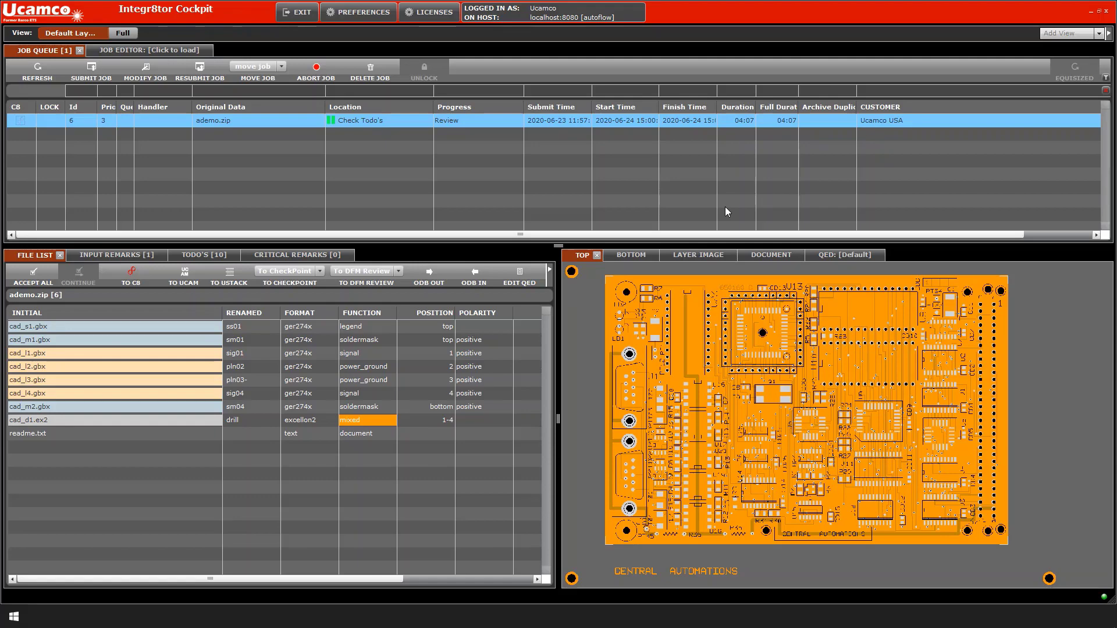
# - Review the configured output files, with their destinations and locations, in the server's output preferences
pyautogui.click(372, 14)
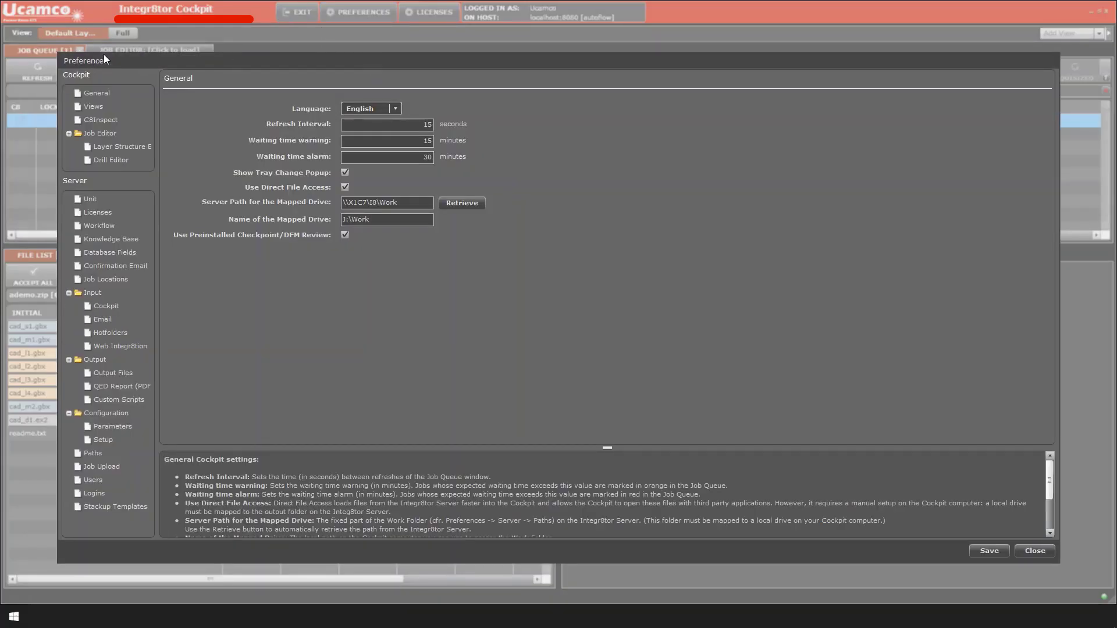
pyautogui.click(124, 375)
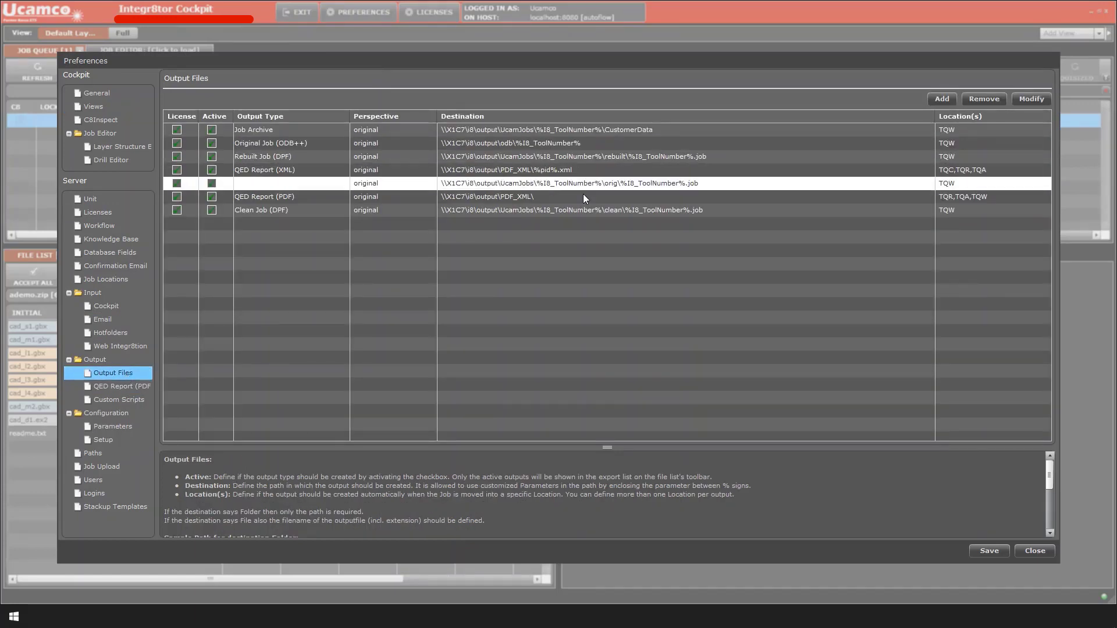
pyautogui.click(1036, 551)
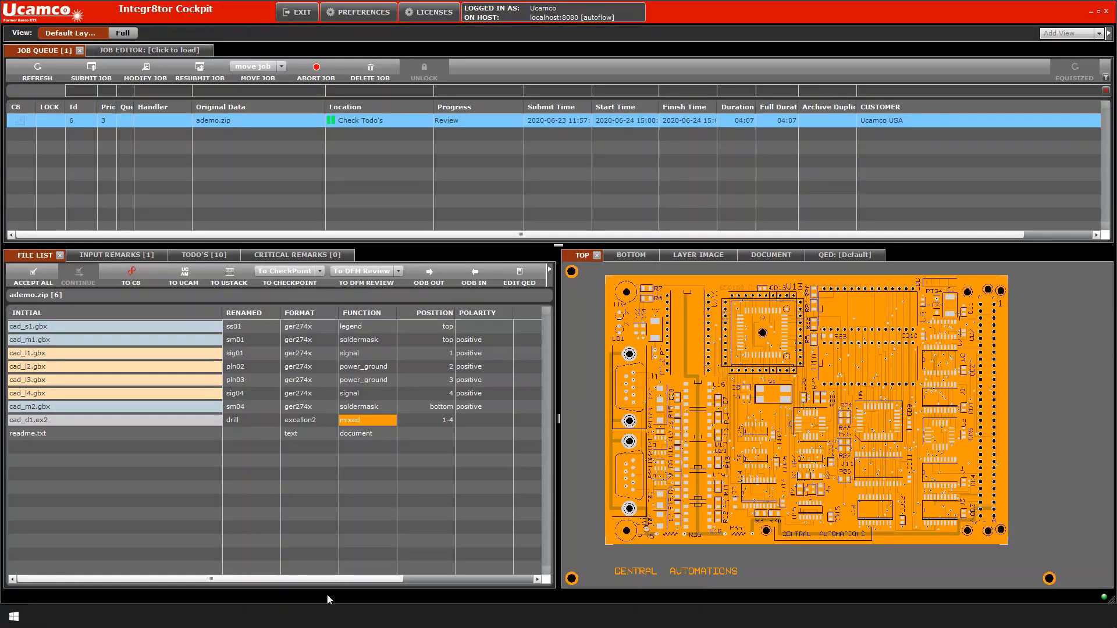
# - Switch to the PDF_XML output folder and examine the contents of 6.xml in Notepad++, closing the file when done
pyautogui.click(326, 615)
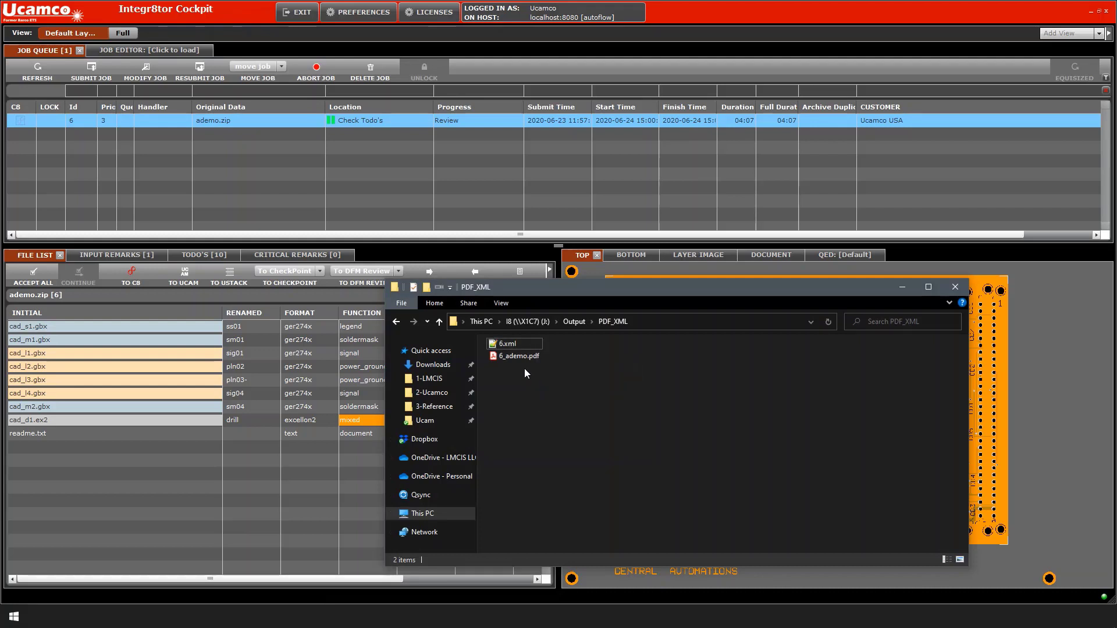
pyautogui.doubleClick(503, 343)
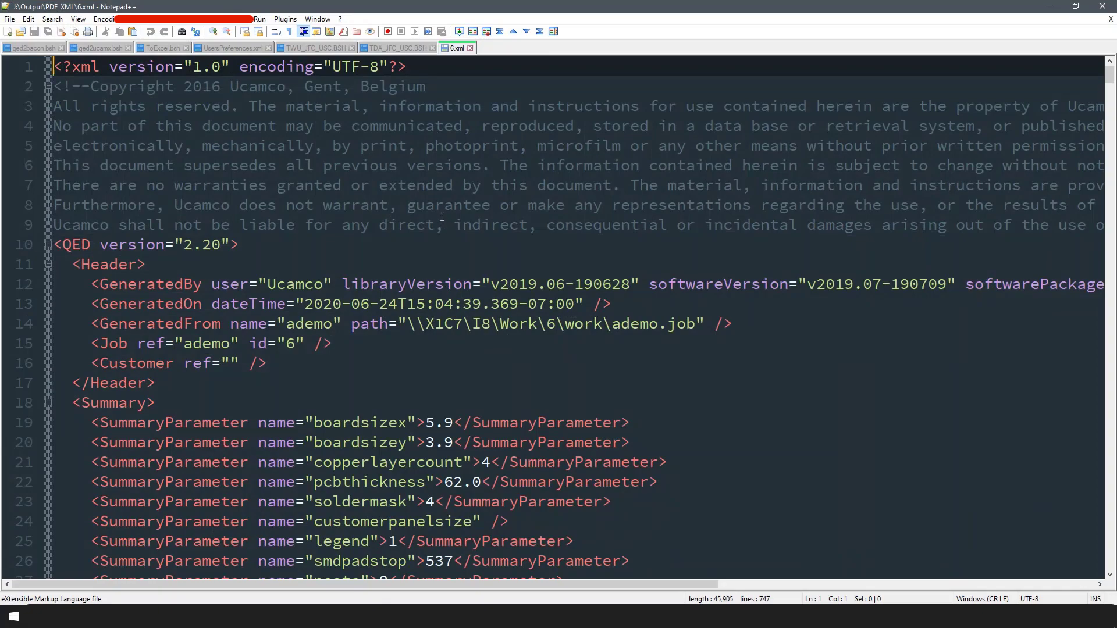
pyautogui.scroll(-20, 521, 337)
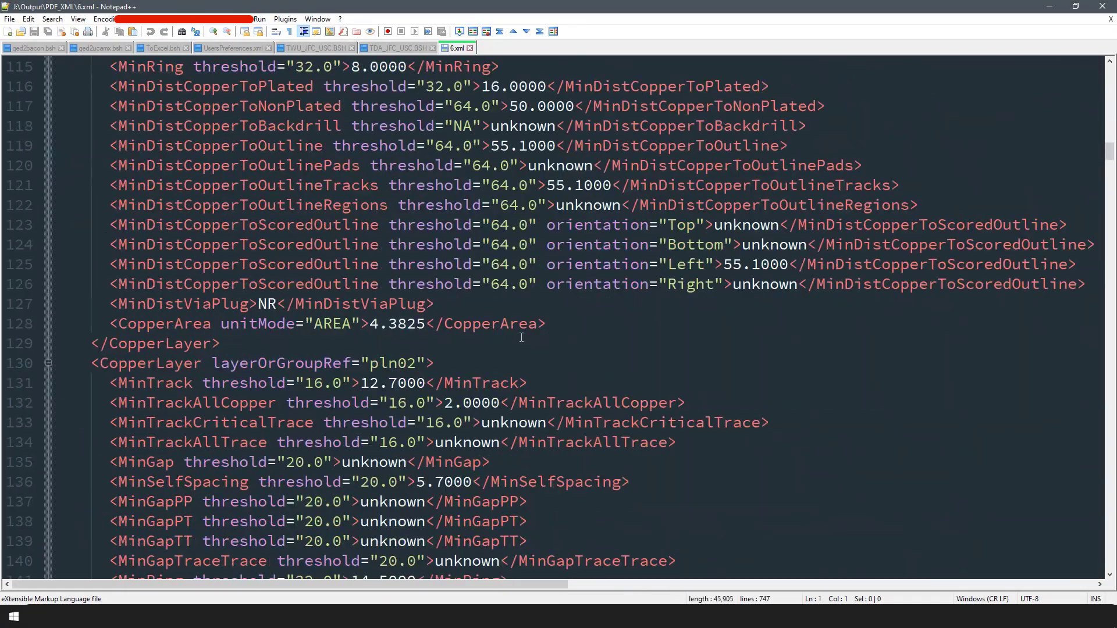
pyautogui.scroll(20, 522, 338)
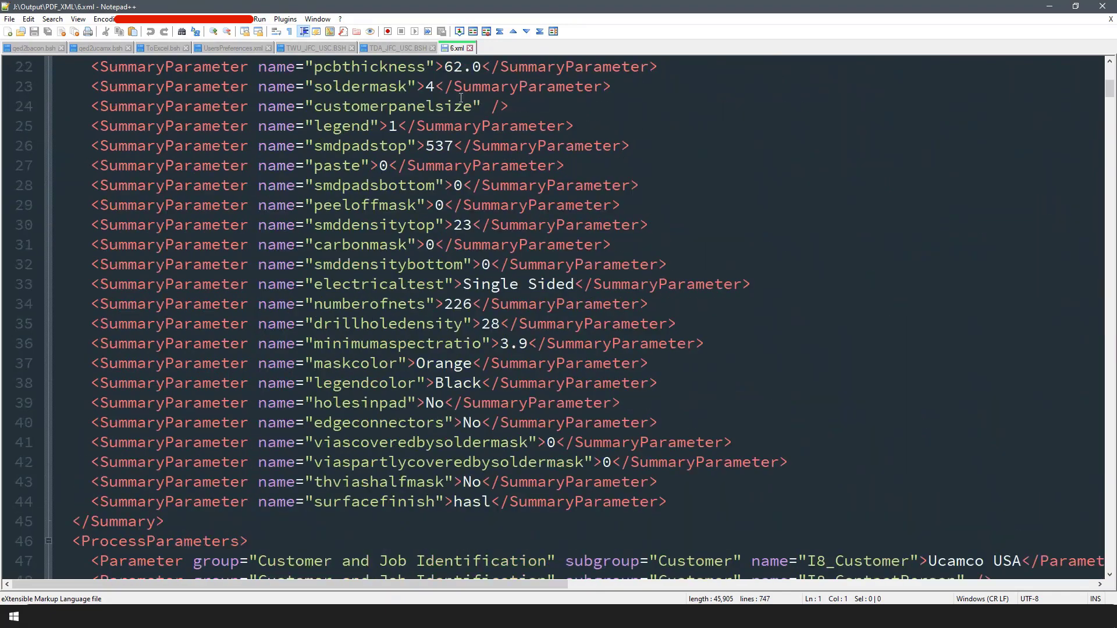
pyautogui.click(469, 48)
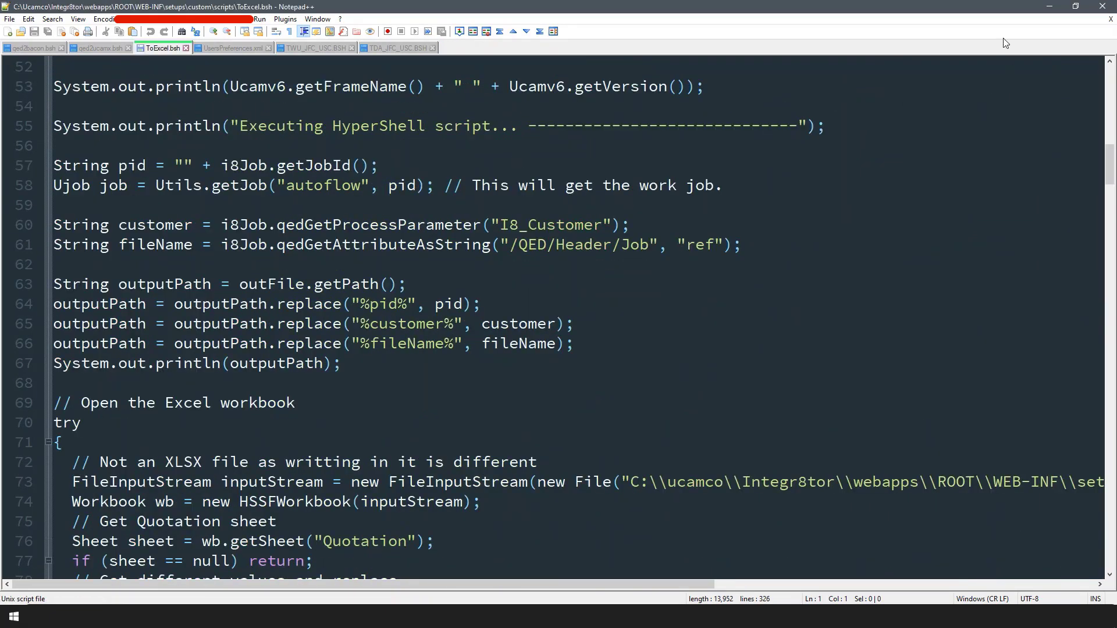
pyautogui.click(1049, 6)
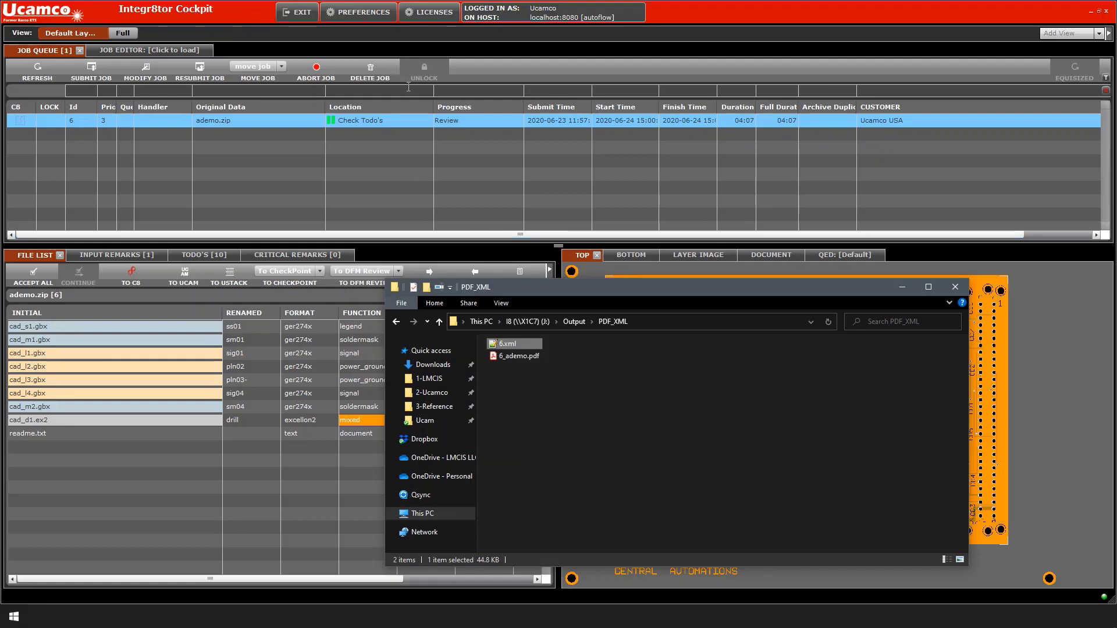
# - Inspect the custom script preferences for the qed2bacon.bsh convertor, including its script path and trigger locations, without changing them
pyautogui.click(721, 33)
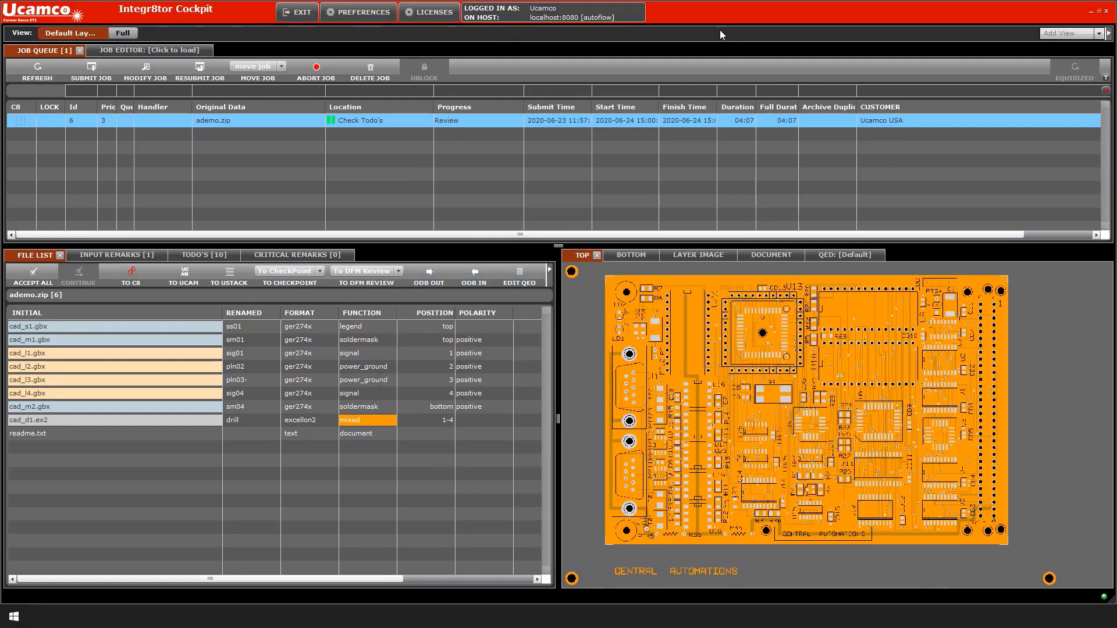
pyautogui.click(364, 12)
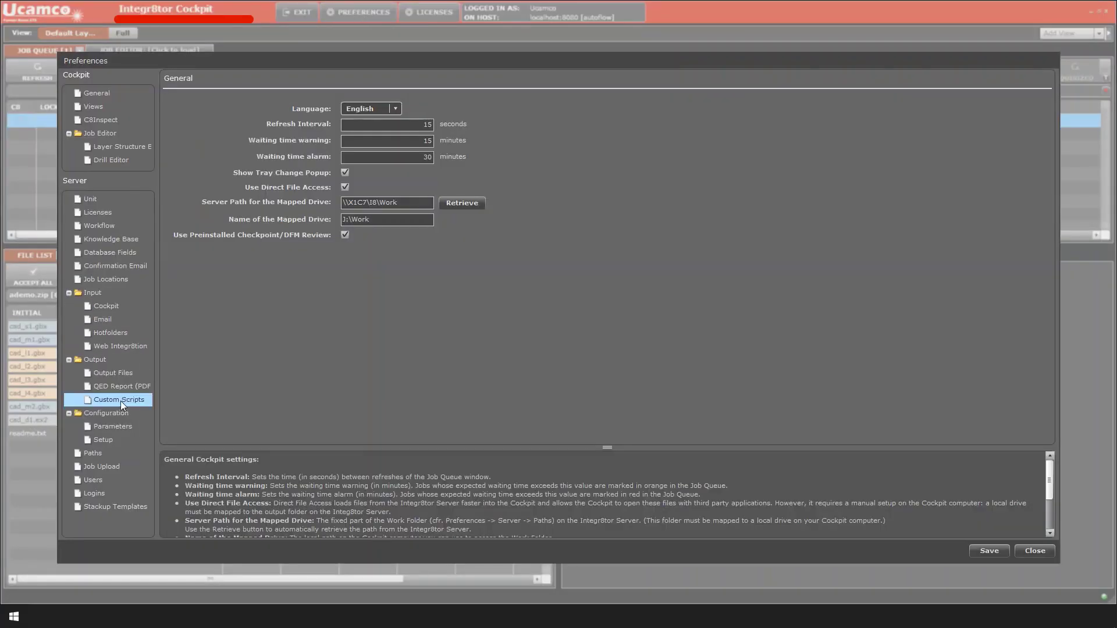
pyautogui.click(121, 401)
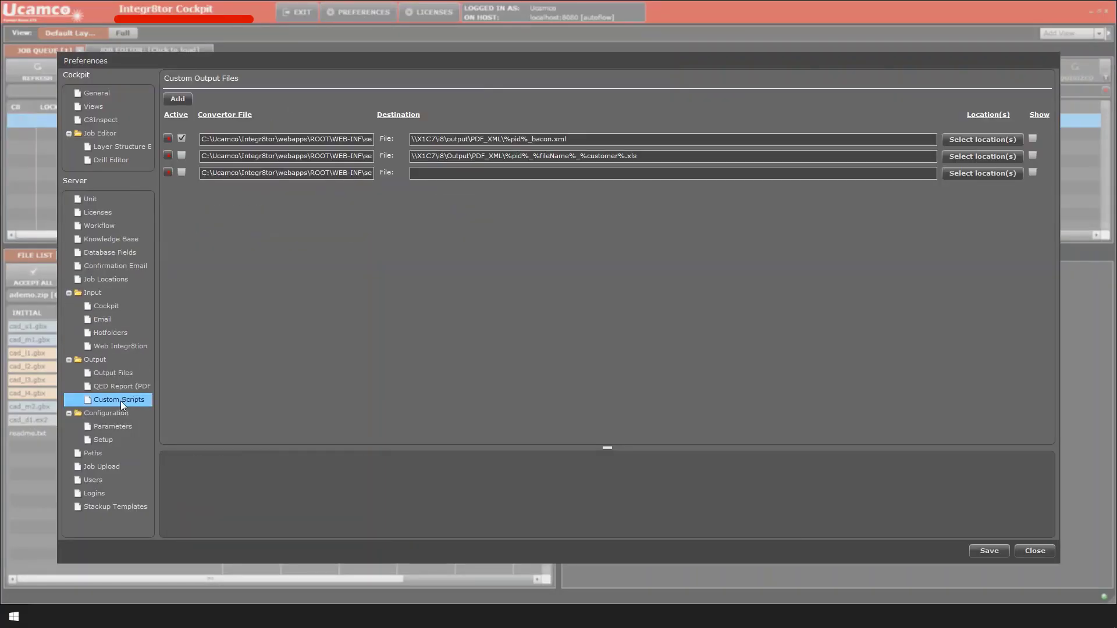
pyautogui.click(291, 139)
pyautogui.moveTo(365, 138); pyautogui.dragTo(317, 139)
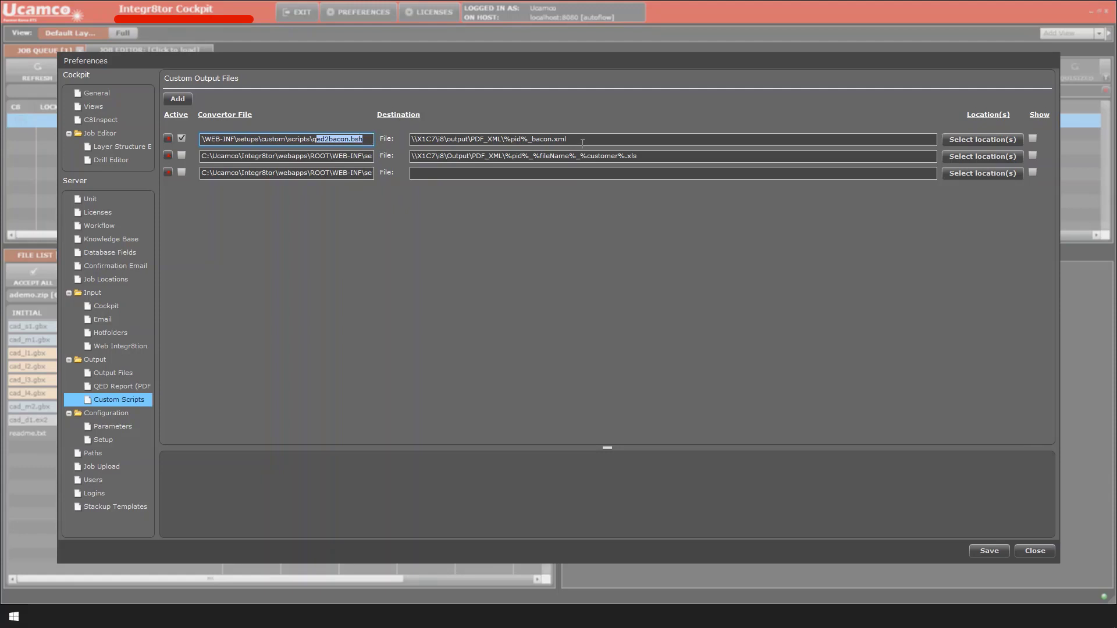
pyautogui.click(987, 139)
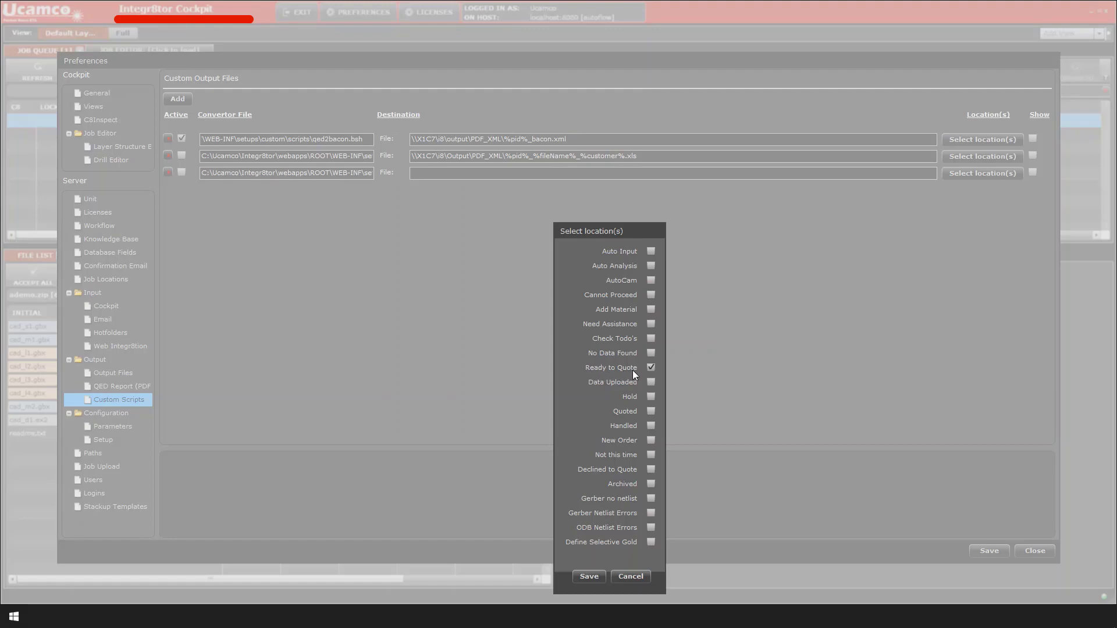
pyautogui.click(630, 577)
pyautogui.click(1031, 552)
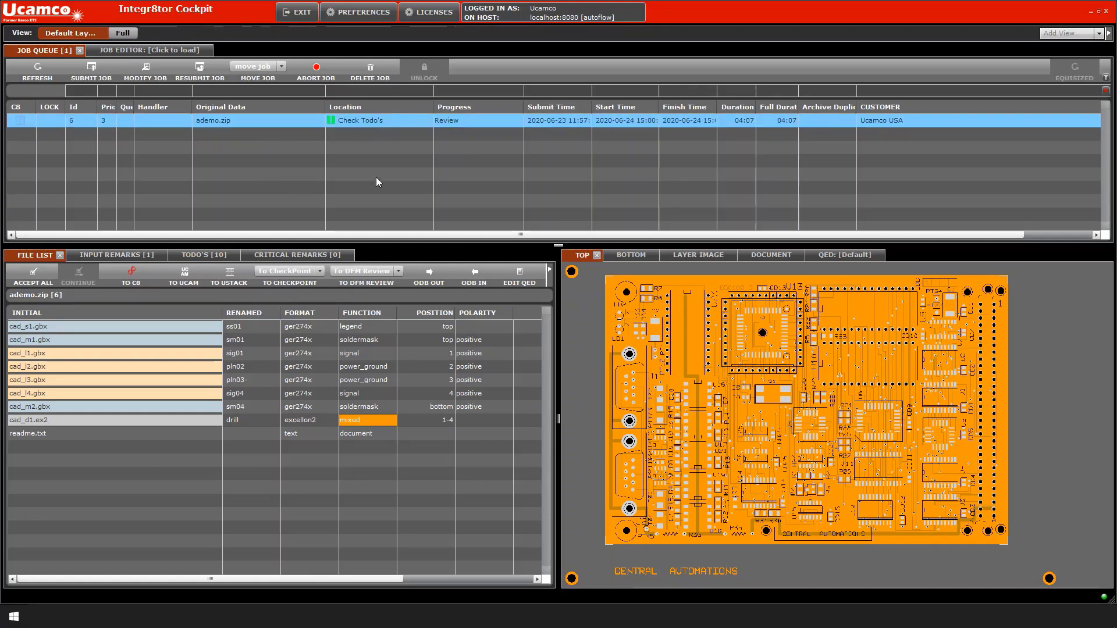
# - Check the to-do's of the ademo.zip job and accept all of its files so its output is generated
pyautogui.click(224, 258)
pyautogui.click(34, 256)
pyautogui.click(307, 125)
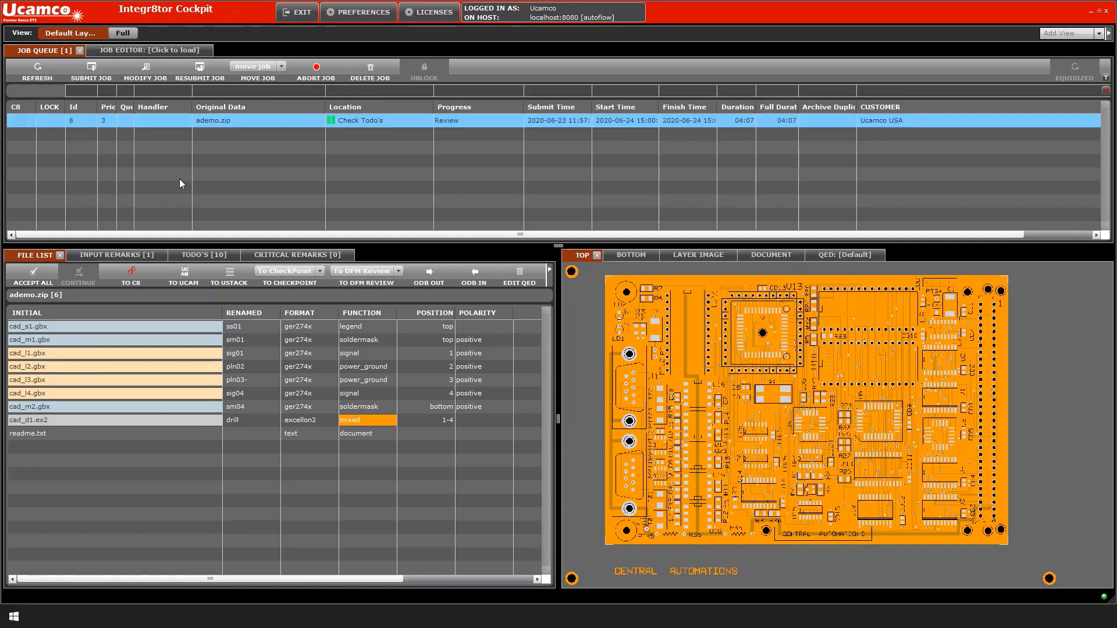
pyautogui.click(41, 283)
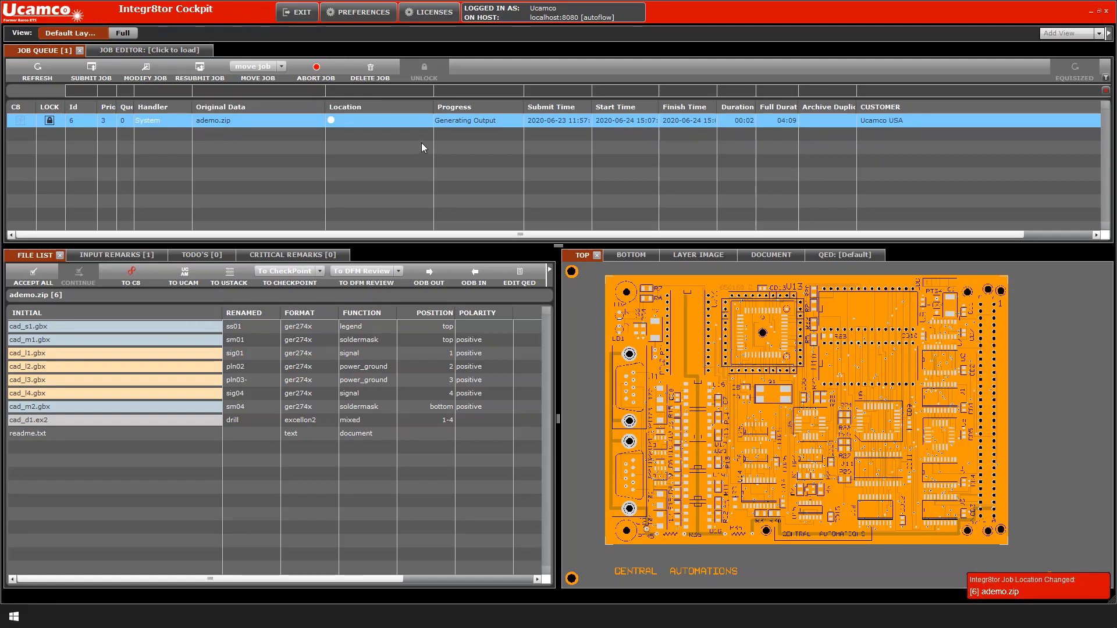
pyautogui.click(1051, 588)
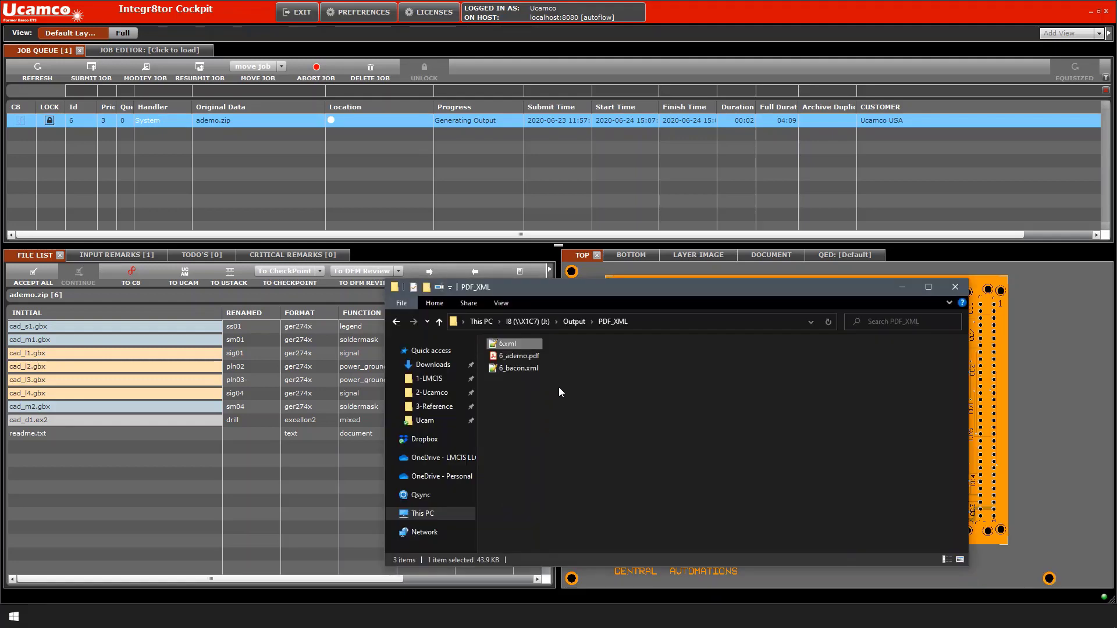
# - Examine the generated 6_bacon.xml from the PDF_XML folder in Notepad++ and close the file when done
pyautogui.click(524, 368)
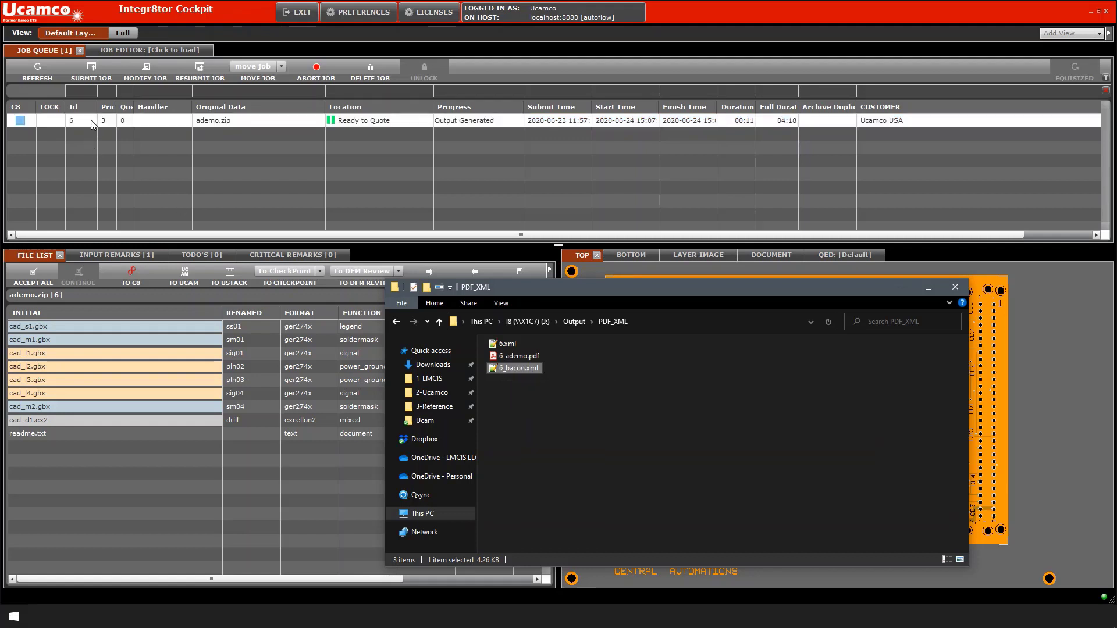
pyautogui.doubleClick(521, 369)
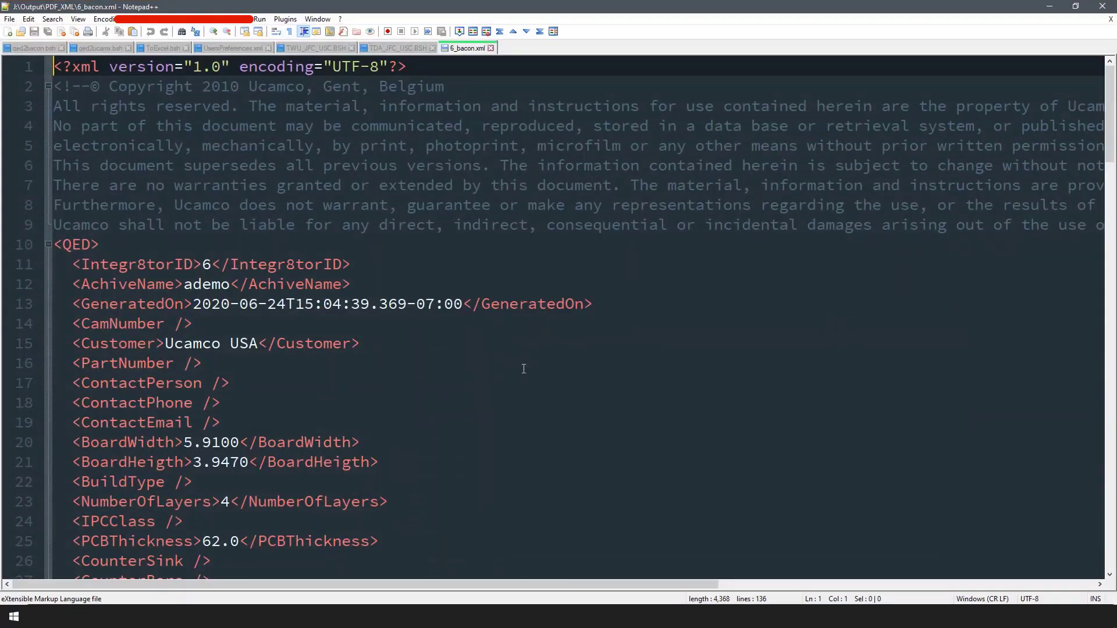
pyautogui.scroll(-7, 523, 368)
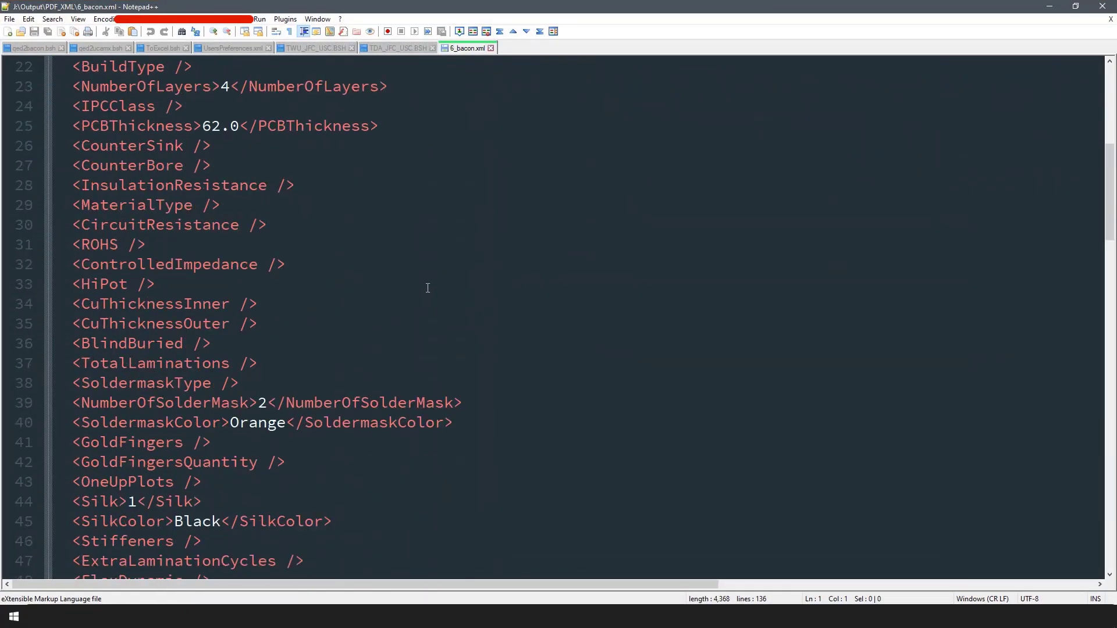
pyautogui.scroll(-8, 427, 288)
pyautogui.hotkey('ctrl', 'Home')
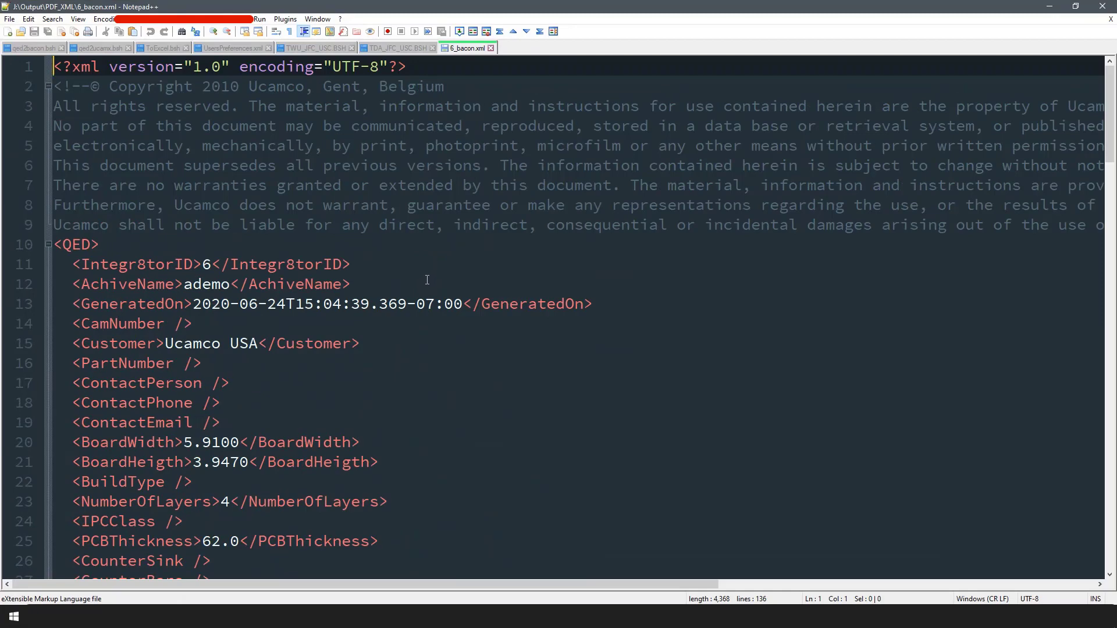
pyautogui.click(490, 47)
pyautogui.click(1048, 7)
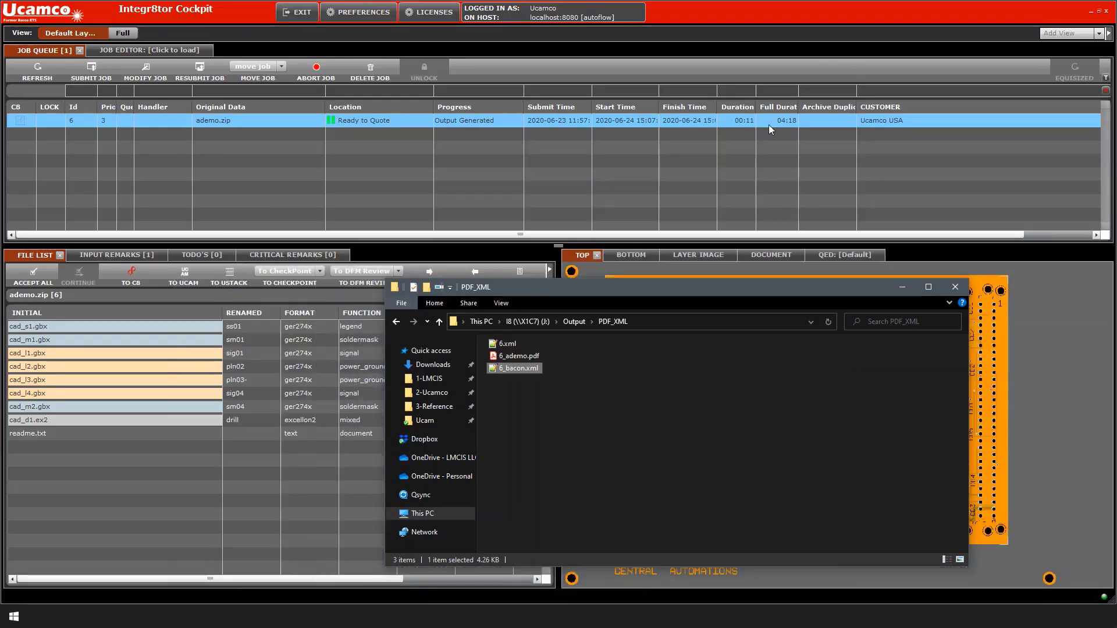
# - In the custom script preferences, activate the output to %pid%_%fileName%_%customer%.xls and deactivate the %pid%_bacon.xml output
pyautogui.click(404, 37)
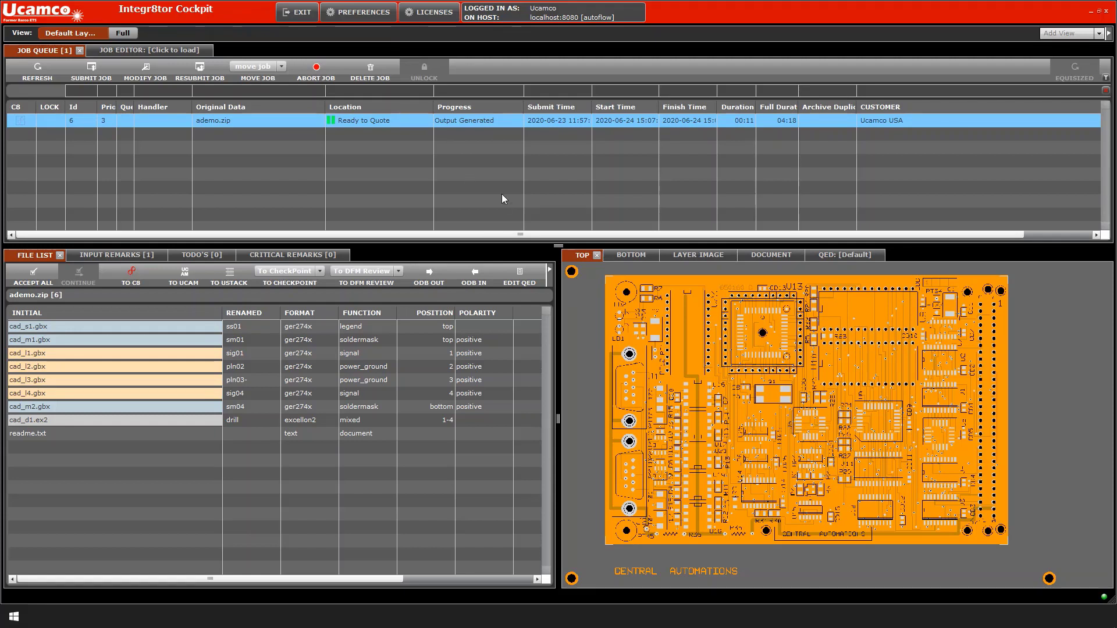
pyautogui.click(360, 12)
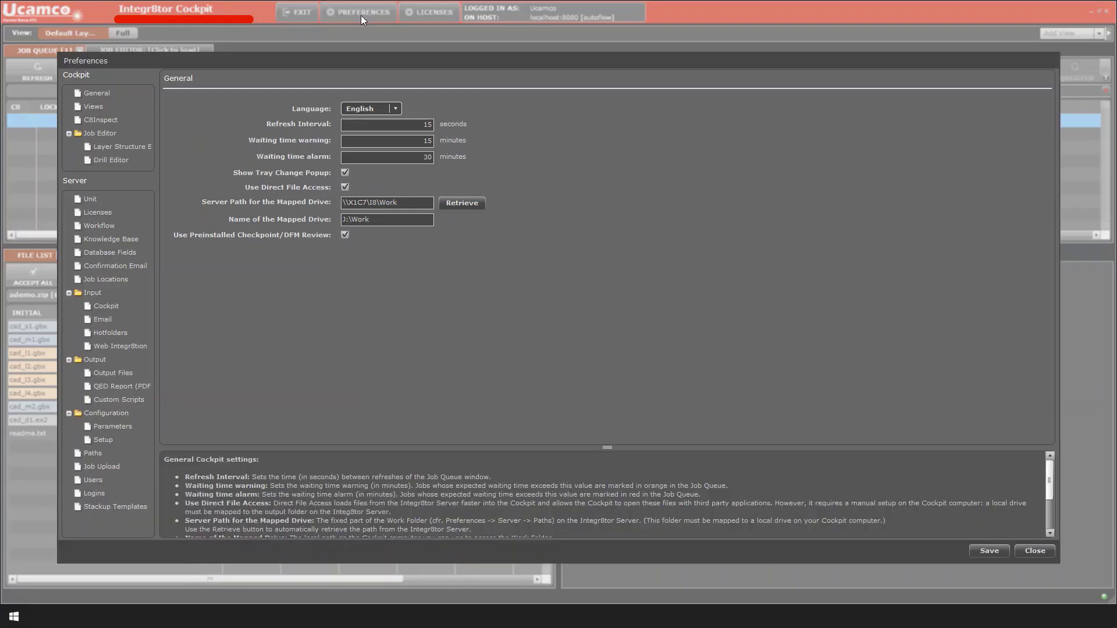
pyautogui.click(118, 401)
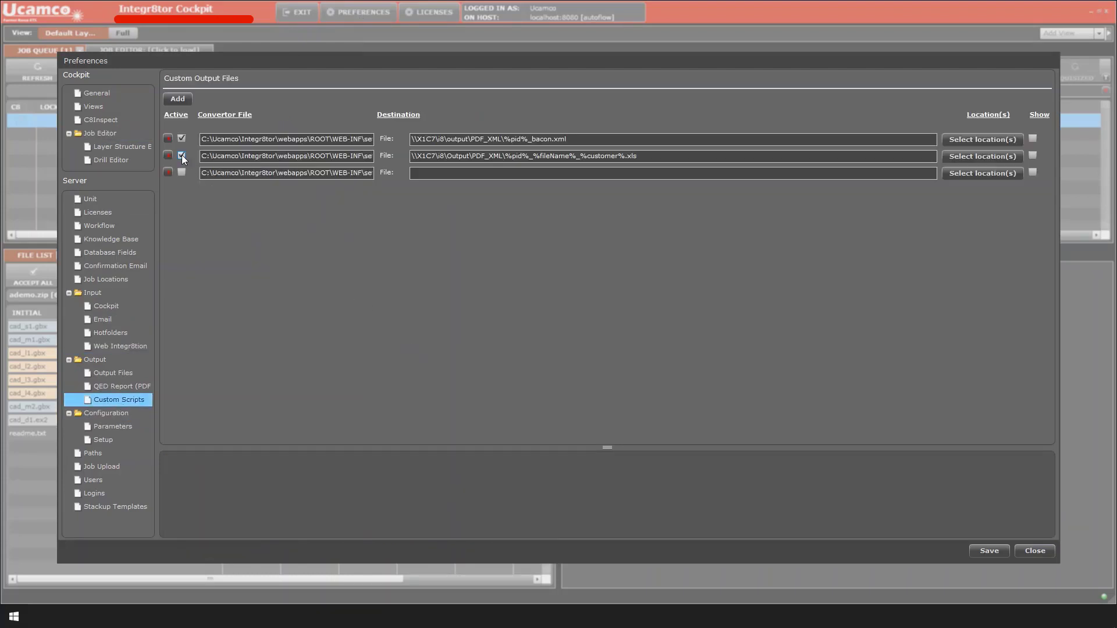
pyautogui.click(182, 138)
pyautogui.click(1035, 551)
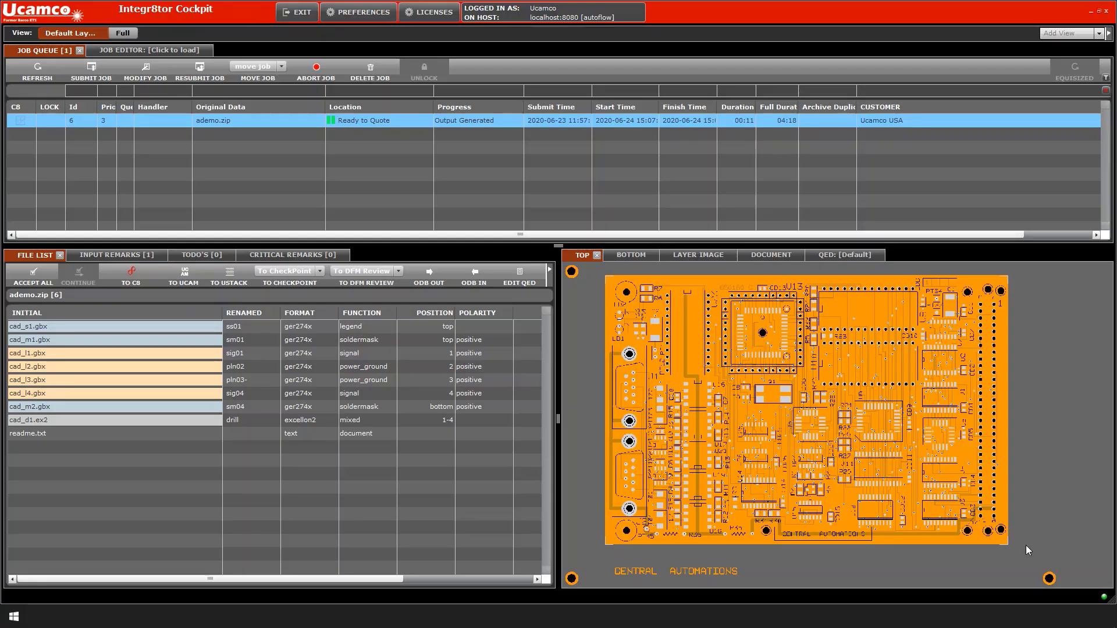
# - Accept all files of the ready-to-quote ademo.zip job again to run the active custom output script
pyautogui.click(366, 122)
pyautogui.click(33, 275)
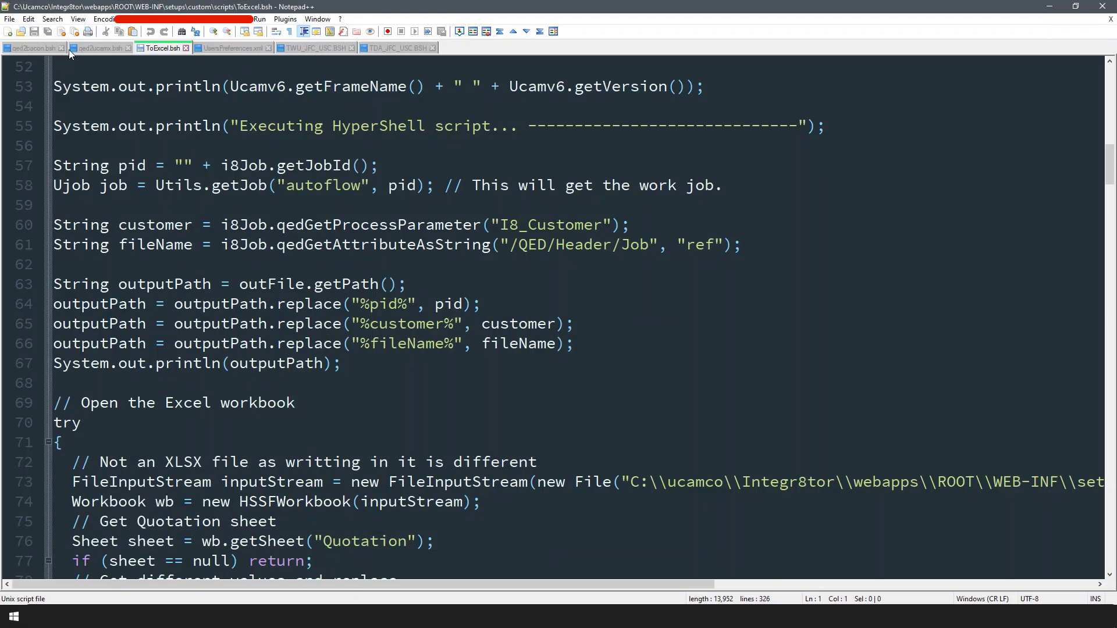
# - Switch to Notepad++ and examine the qed2ucamx.bsh script up to its header and imports
pyautogui.click(89, 49)
pyautogui.scroll(20, 323, 192)
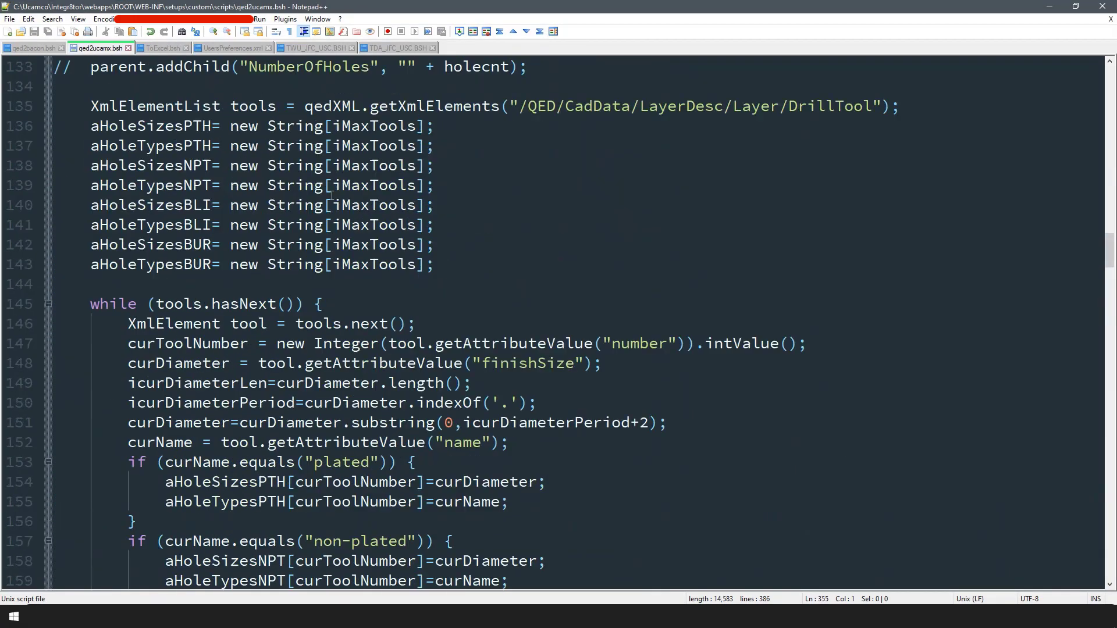
pyautogui.scroll(4, 322, 192)
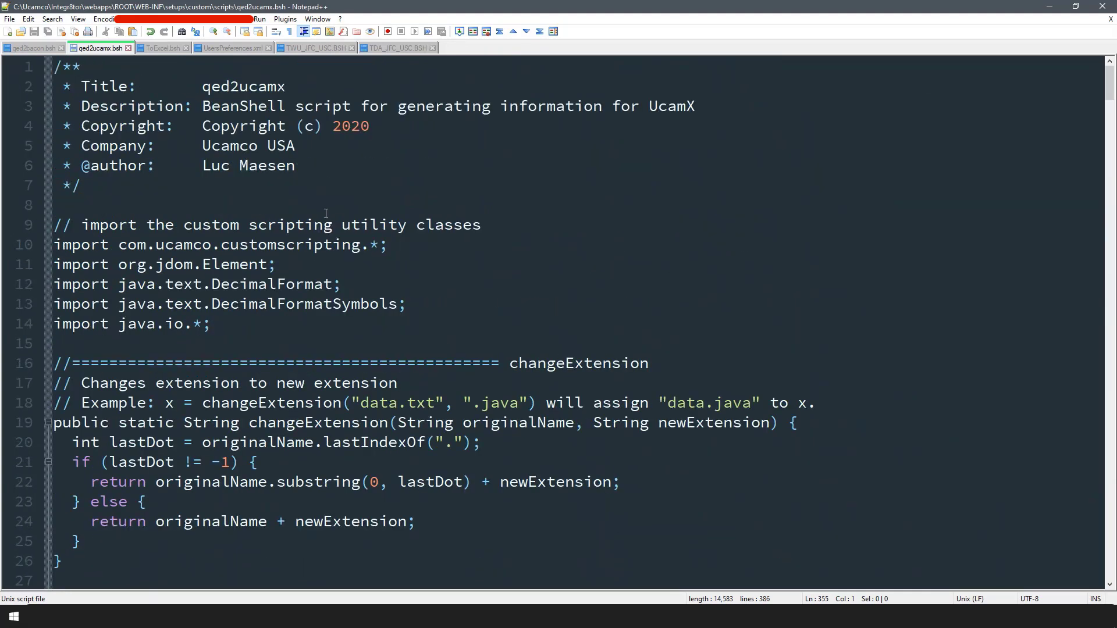
# - Examine the ToExcel.bsh script, from its Apache POI imports to the code writing job summary values into spreadsheet cells
pyautogui.click(173, 47)
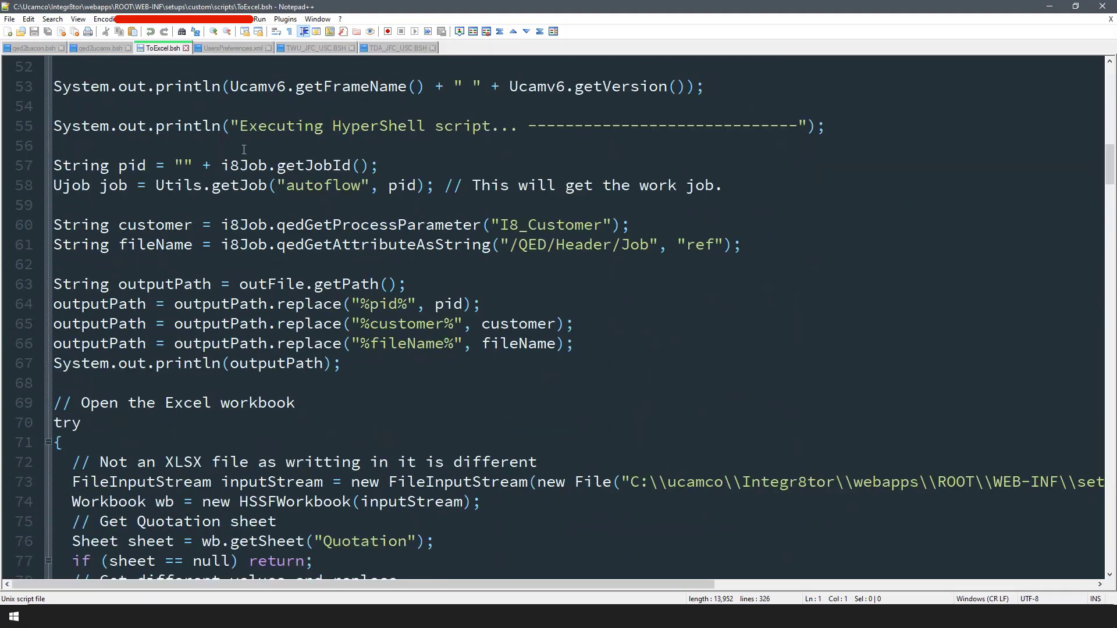
pyautogui.scroll(17, 364, 194)
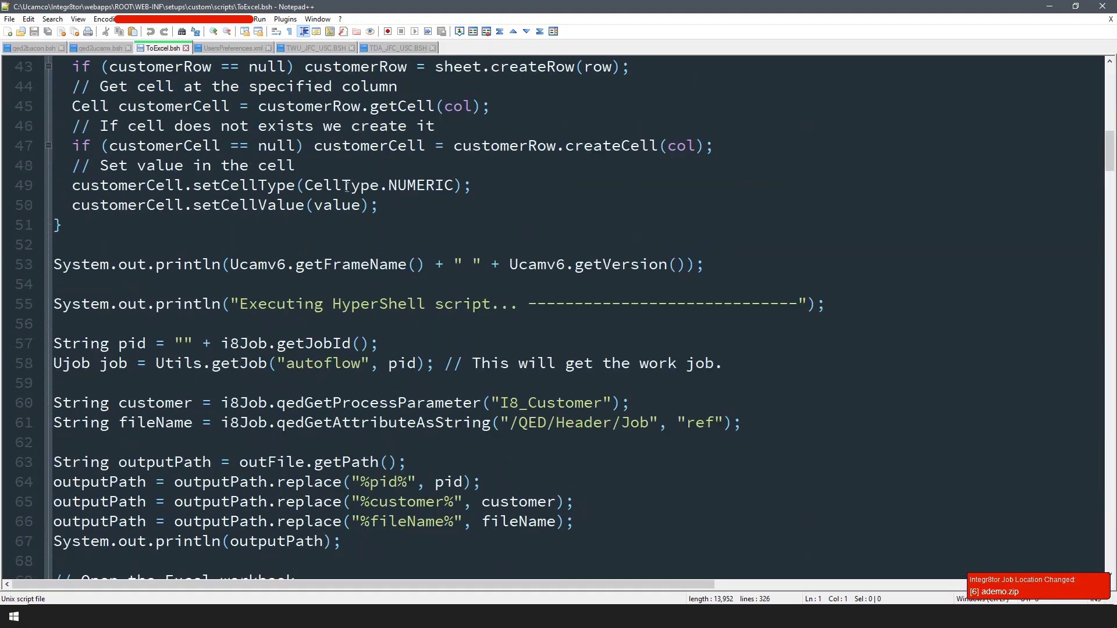
pyautogui.moveTo(407, 244); pyautogui.dragTo(54, 205)
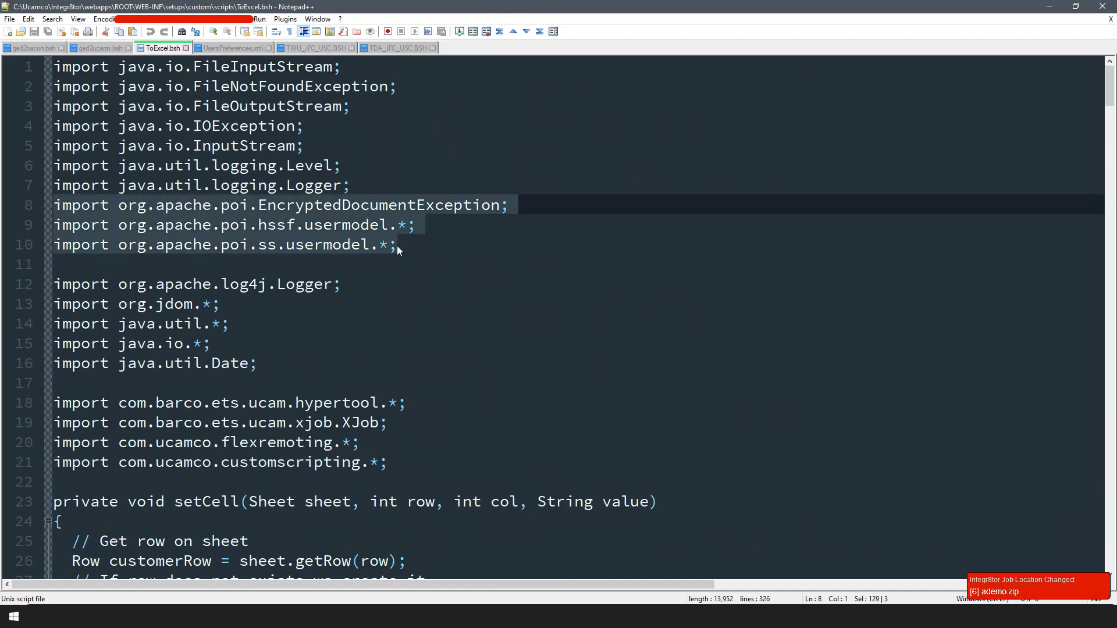
pyautogui.scroll(-14, 407, 238)
pyautogui.scroll(-15, 441, 228)
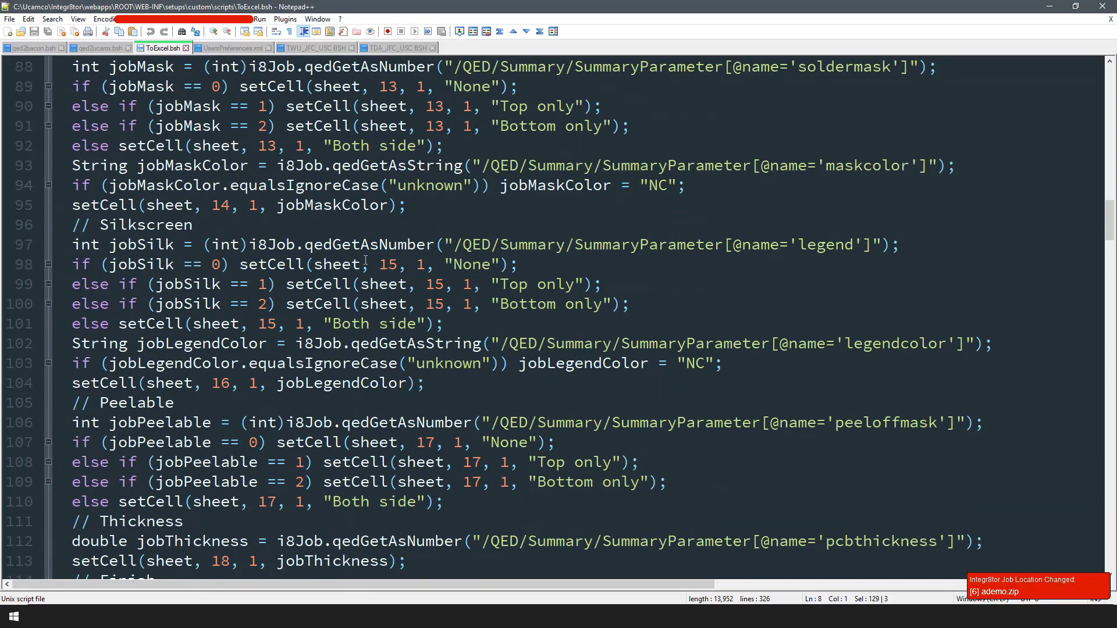
pyautogui.scroll(-10, 376, 350)
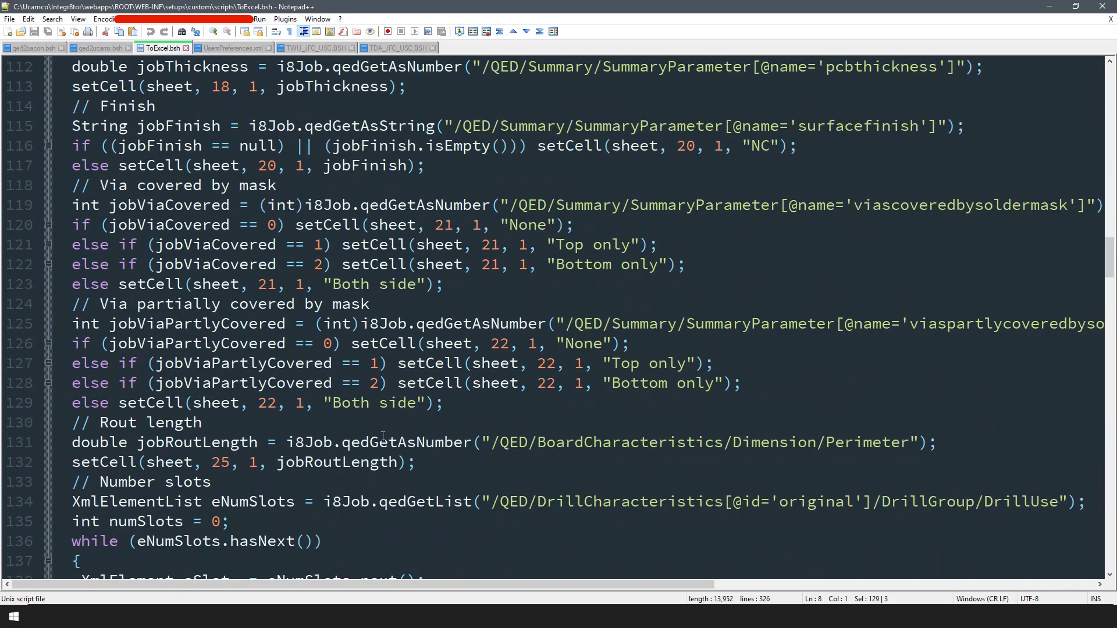
# - Examine the PCB size code in ToExcel.bsh, highlight its boardsizex QED path, and minimize Notepad++
pyautogui.scroll(-8, 377, 427)
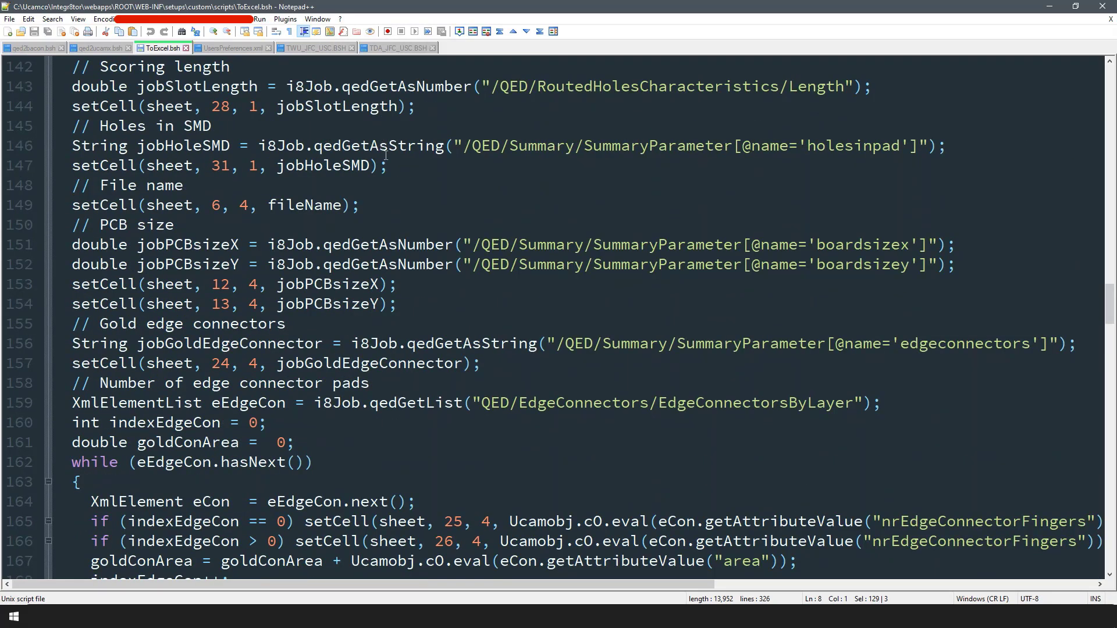
pyautogui.moveTo(926, 244); pyautogui.dragTo(474, 249)
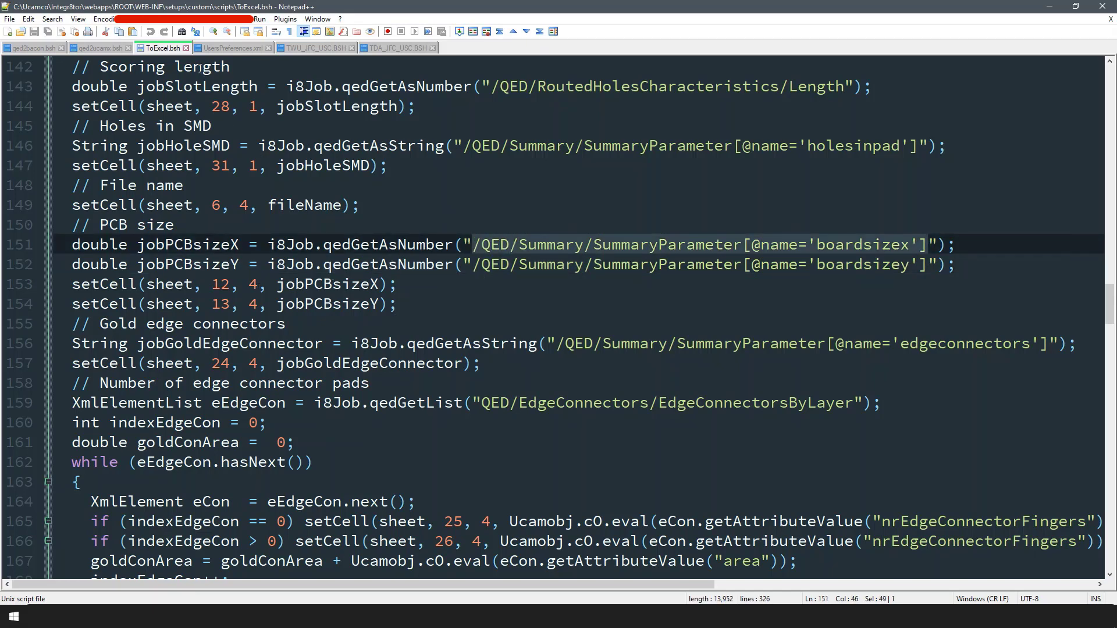
pyautogui.click(1049, 6)
# - Open 6_ademo_Ucamco USA.xls from the PDF_XML output folder in Excel
pyautogui.click(345, 123)
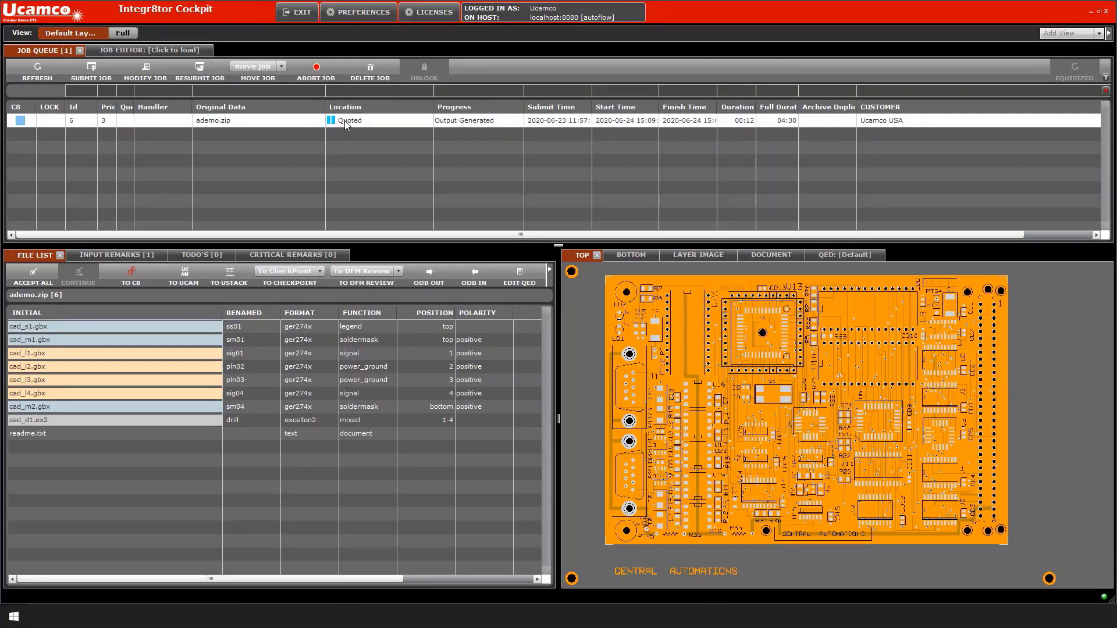
pyautogui.click(352, 615)
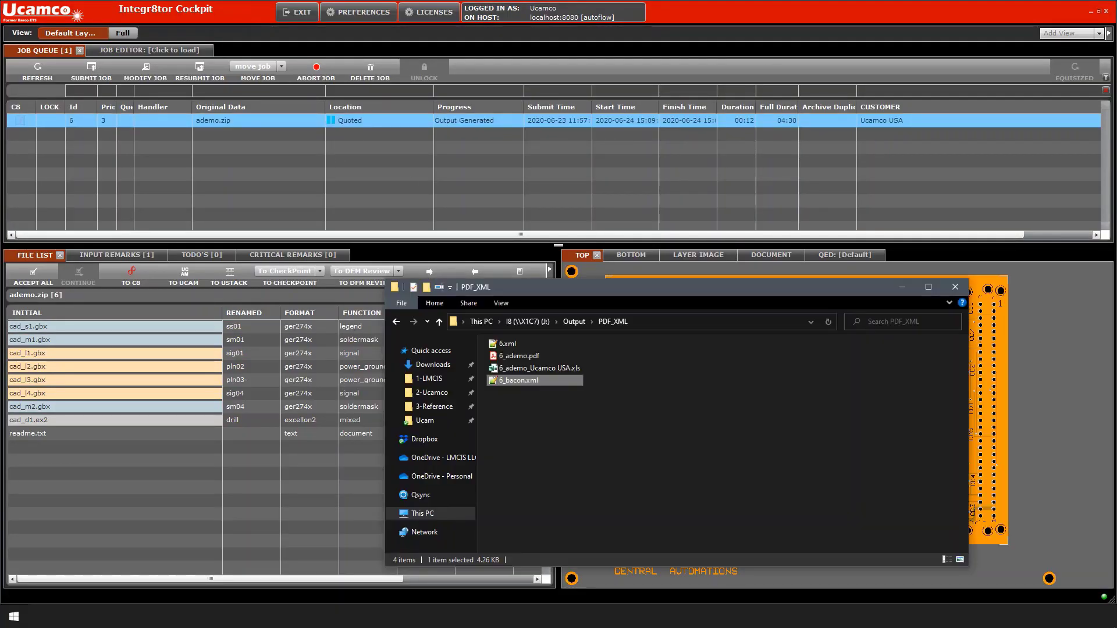
pyautogui.click(557, 368)
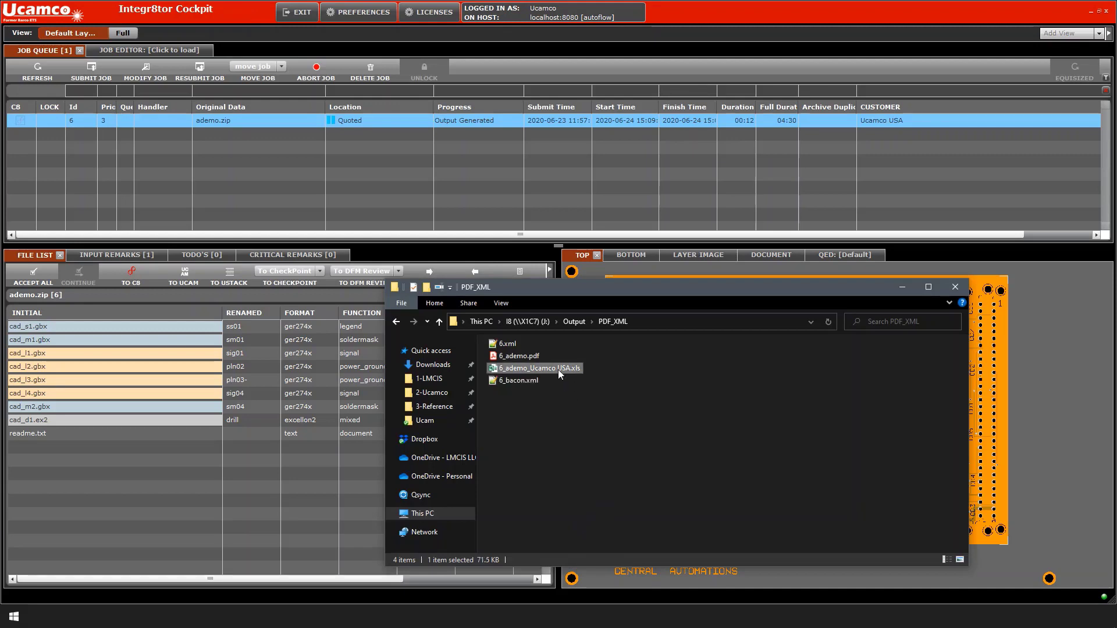
pyautogui.doubleClick(557, 369)
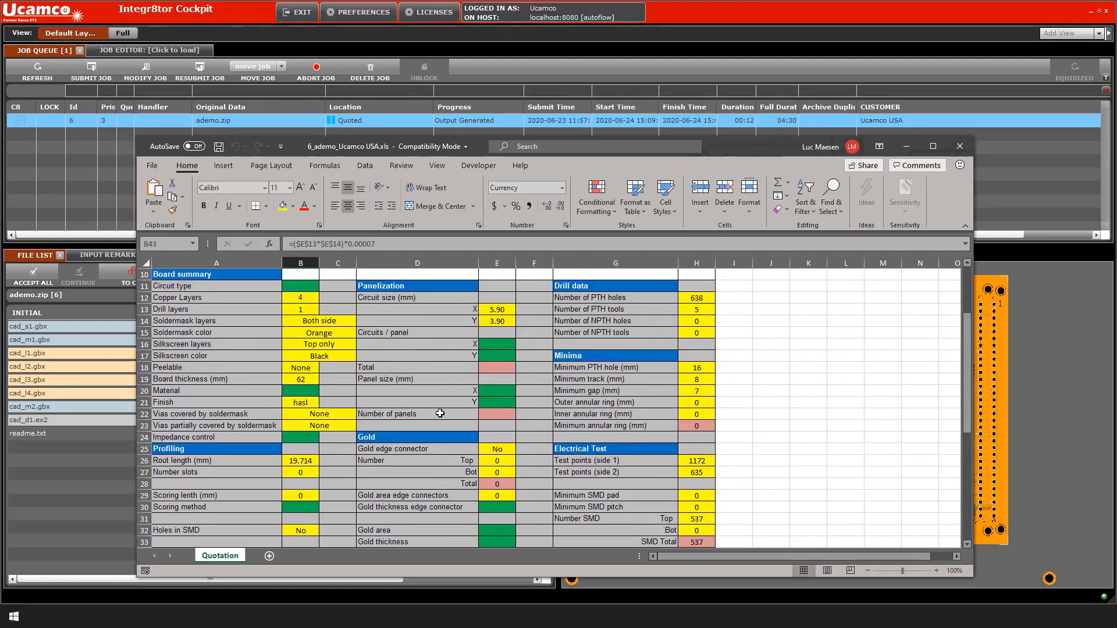
# - Examine the Quotation sheet from its header through the board summary to the manufacturing costs, and close Excel
pyautogui.scroll(3, 440, 413)
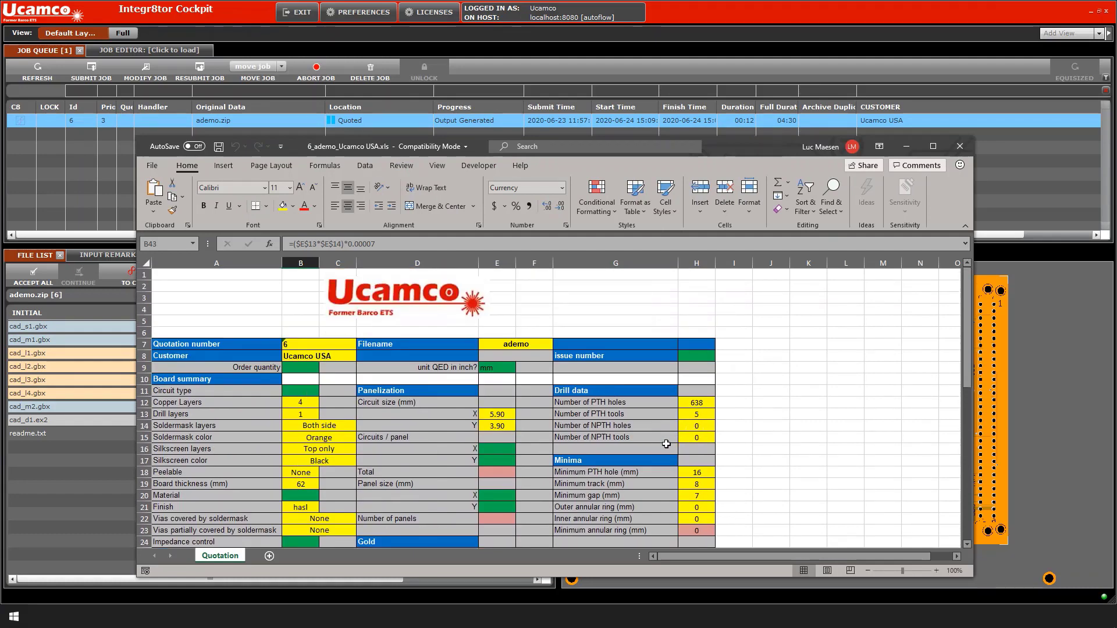
pyautogui.scroll(-1, 666, 444)
pyautogui.scroll(1, 665, 440)
pyautogui.scroll(-6, 411, 484)
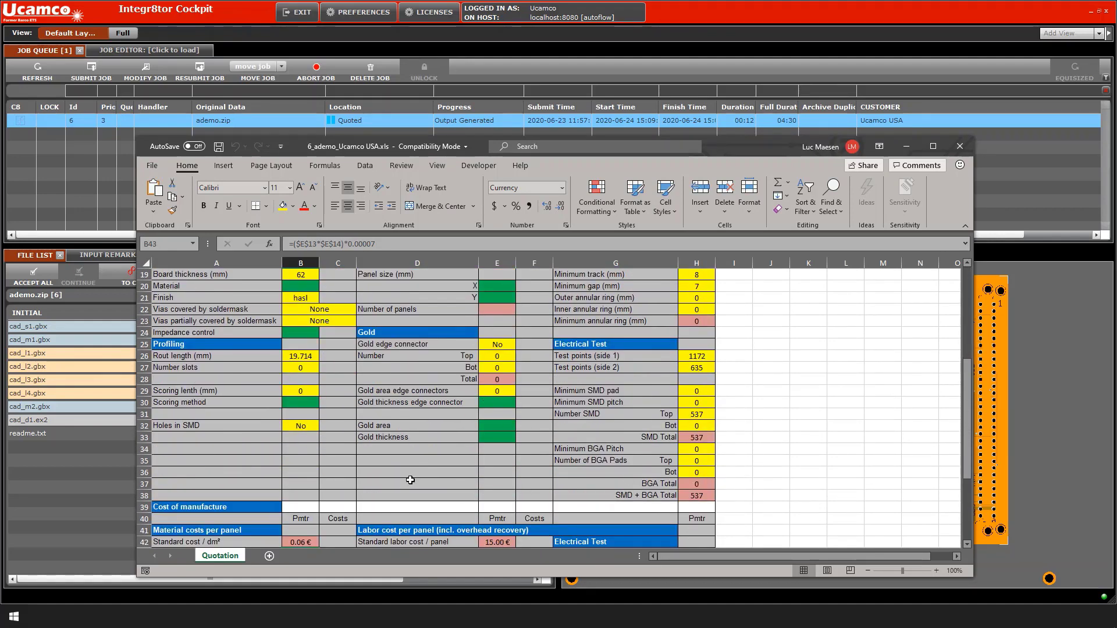
pyautogui.scroll(-2, 411, 478)
pyautogui.scroll(2, 414, 474)
pyautogui.click(965, 148)
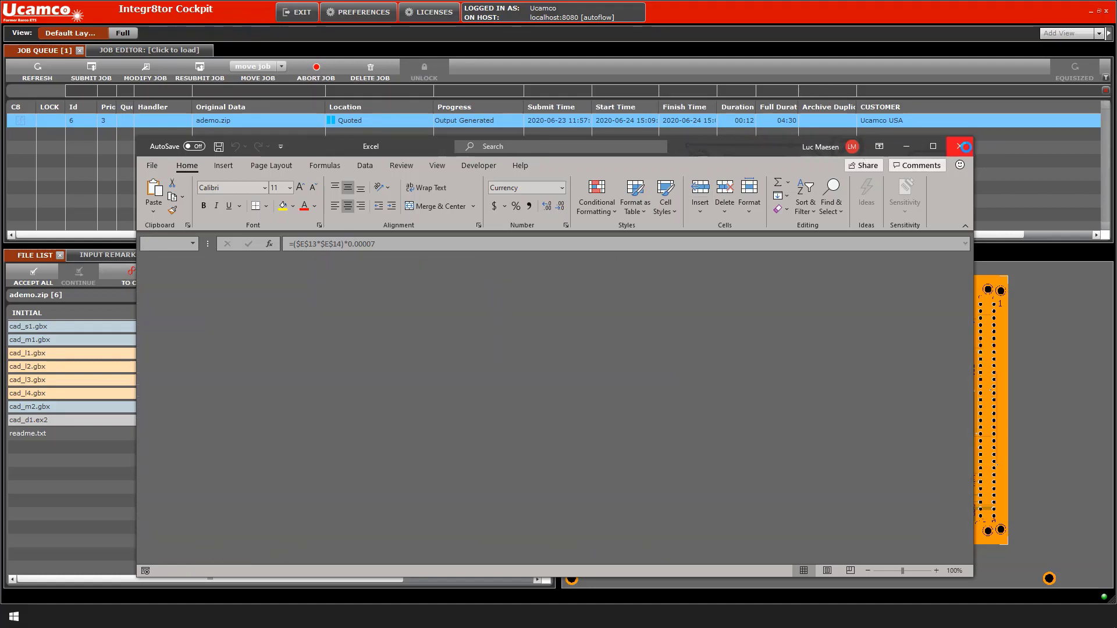
pyautogui.click(965, 146)
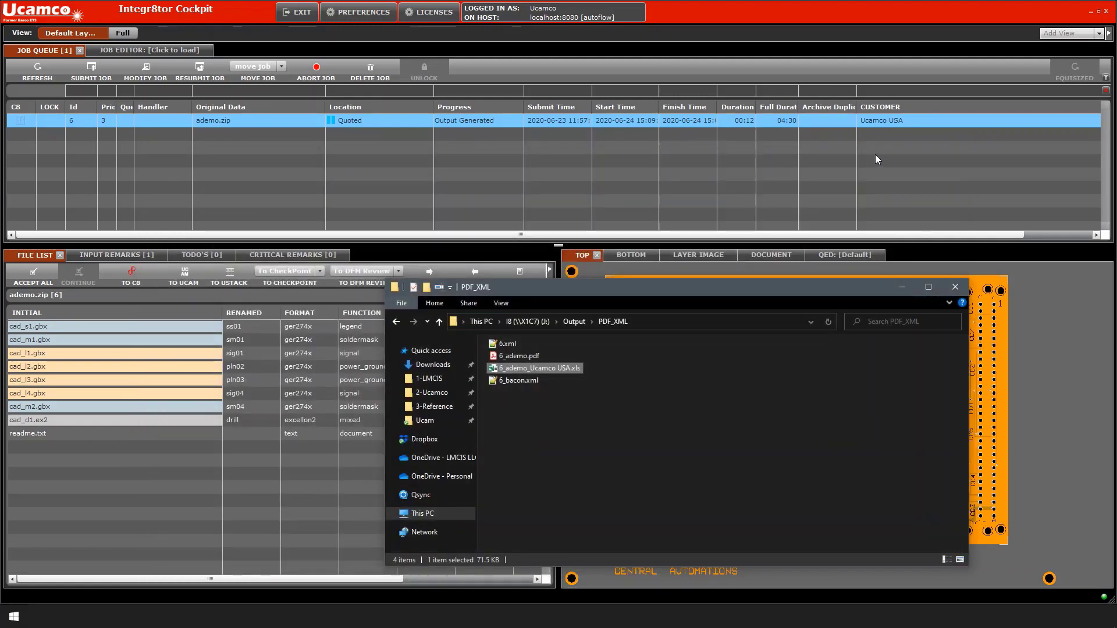
# - View the Tool Number field in the ademo.zip job's modifiable parameters and leave without saving
pyautogui.click(372, 124)
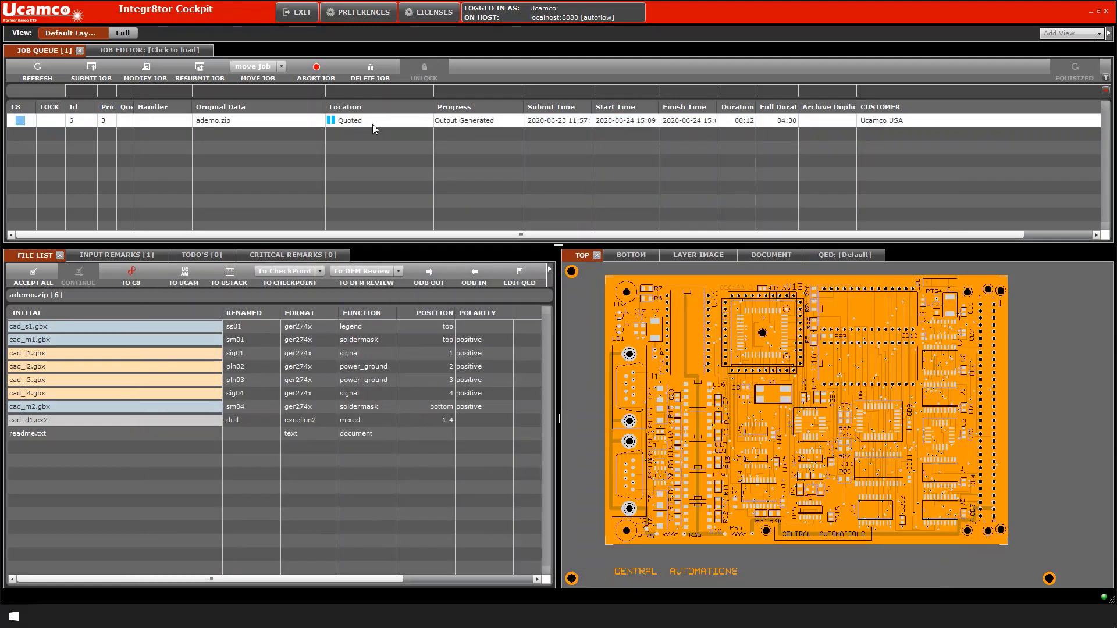
pyautogui.click(372, 124)
pyautogui.click(360, 122)
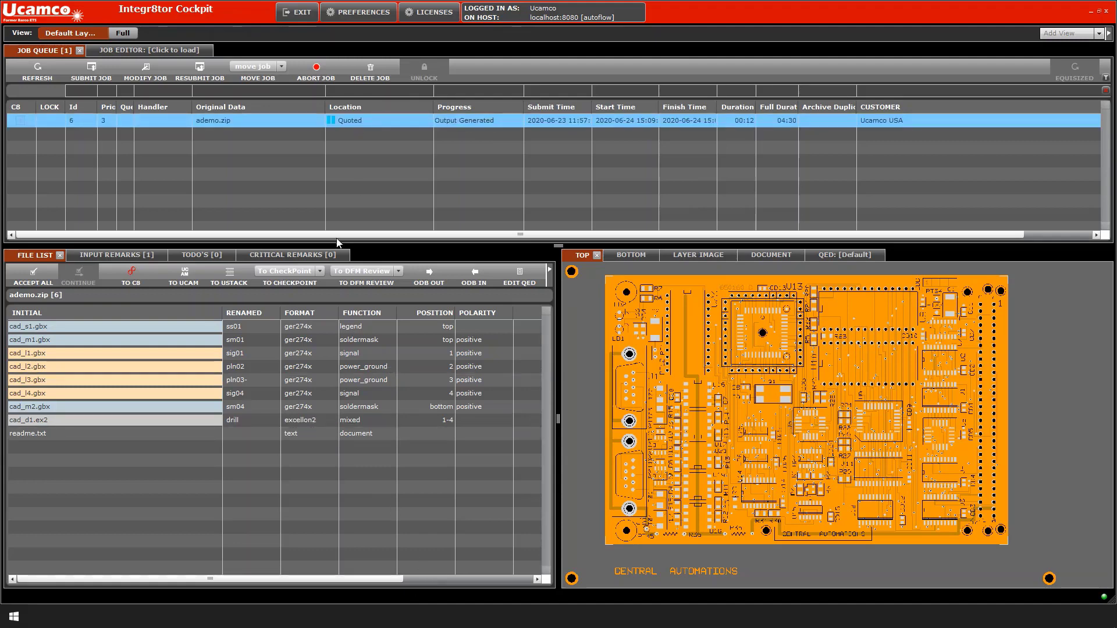
pyautogui.click(145, 70)
pyautogui.click(162, 277)
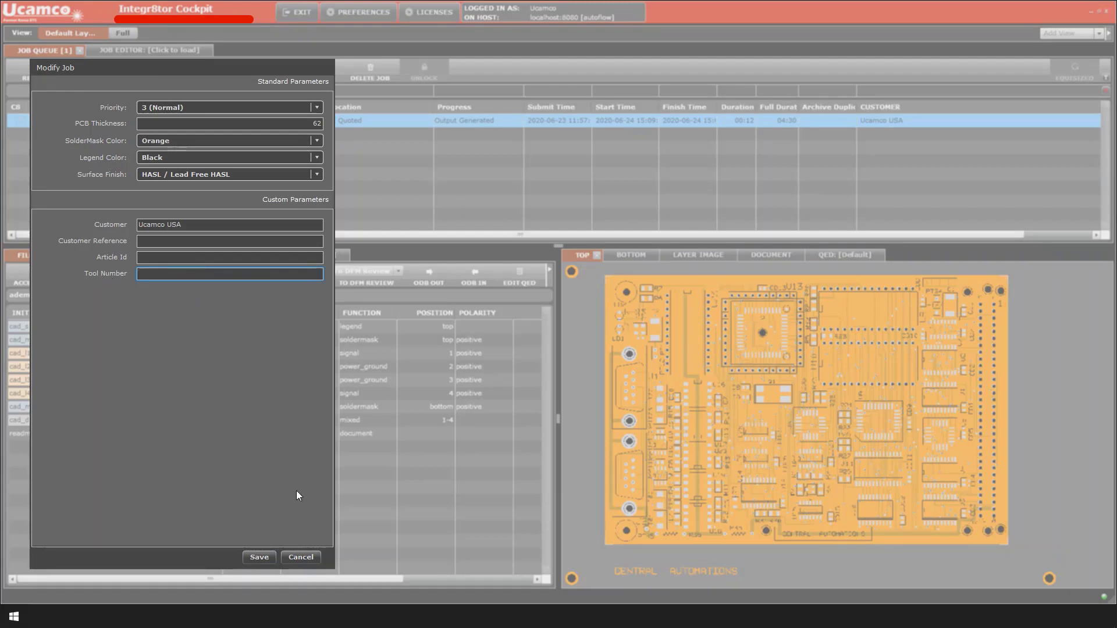
pyautogui.click(310, 557)
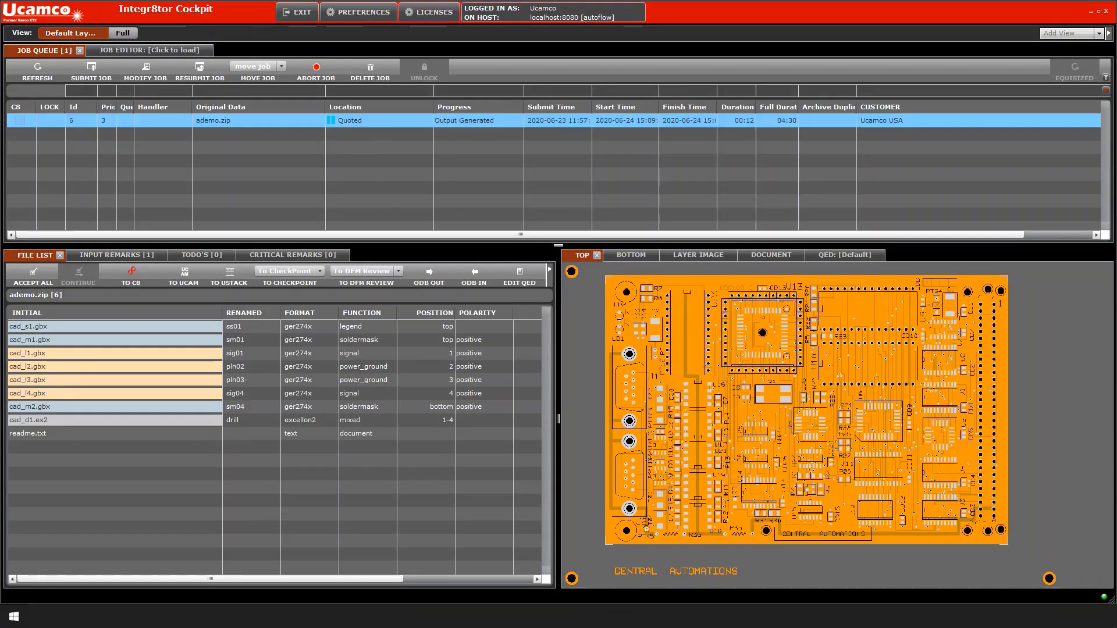
# - Switch to the browser and send the SetParameter request for job 6 with I8_ToolNumber set to 1234567
pyautogui.hotkey('alt', 'Tab')
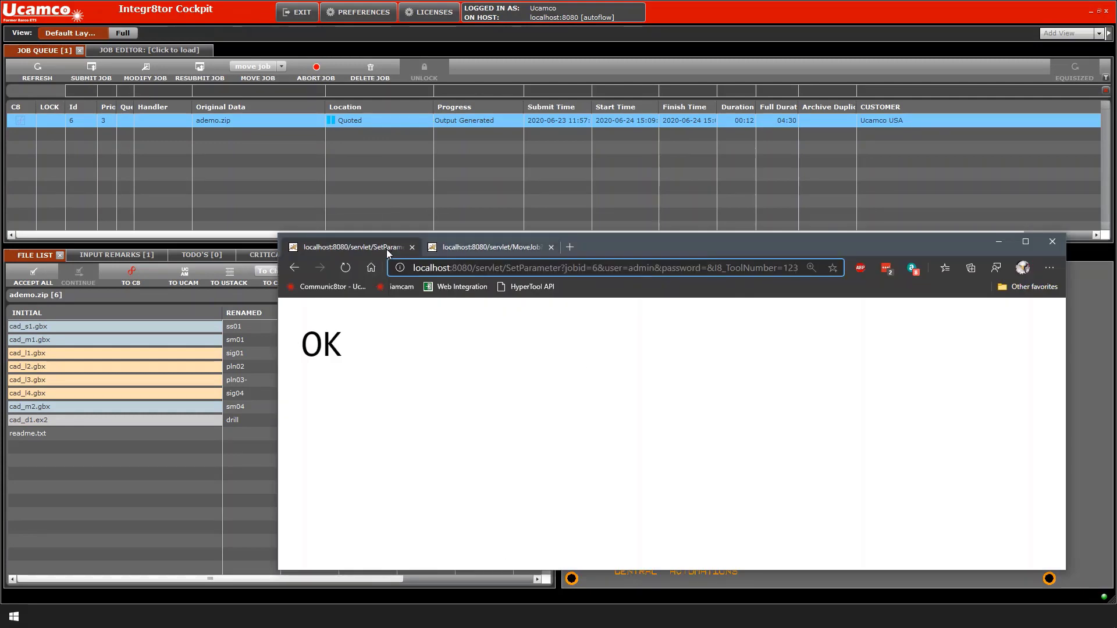
pyautogui.click(655, 269)
pyautogui.press('End')
pyautogui.write('4567')
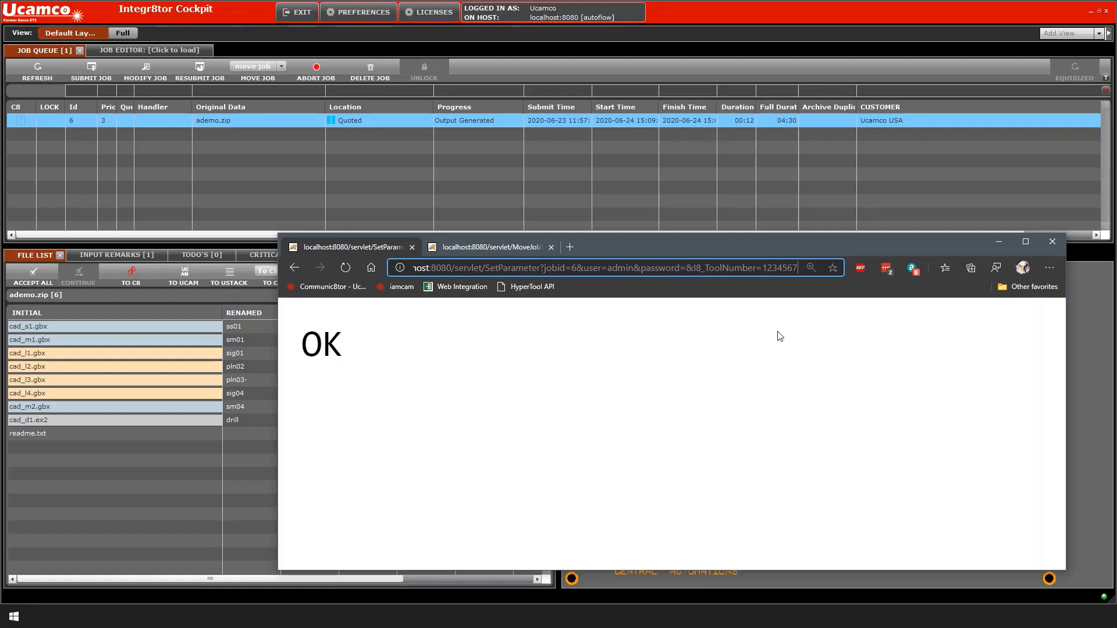
pyautogui.press('Return')
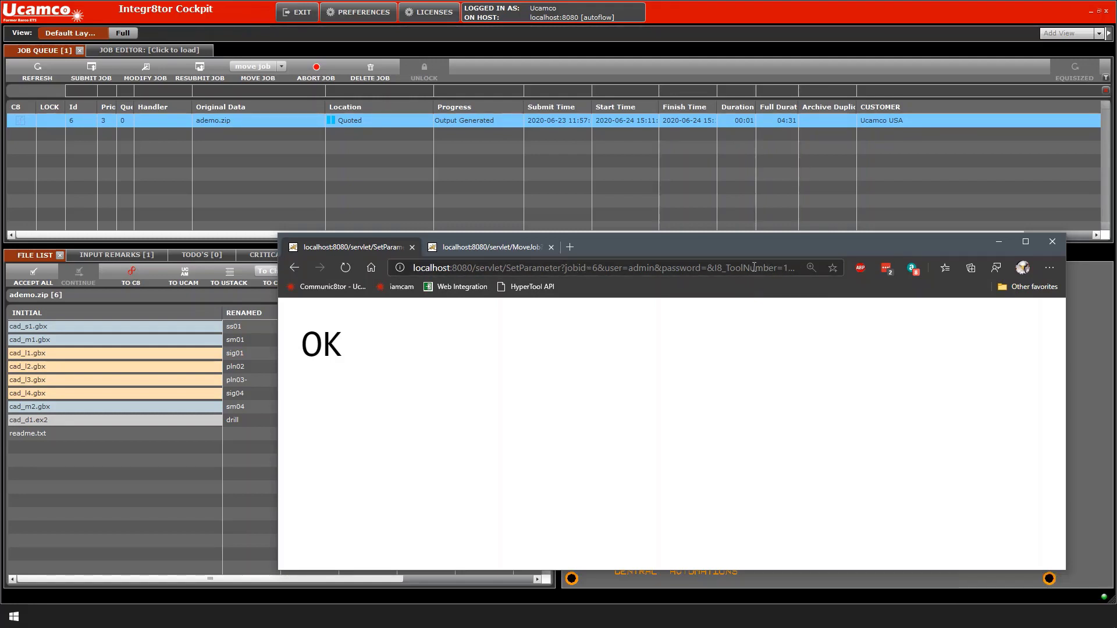
# - Check the Tool Number in the ademo.zip job's modifiable parameters in the Cockpit and leave without saving
pyautogui.click(266, 124)
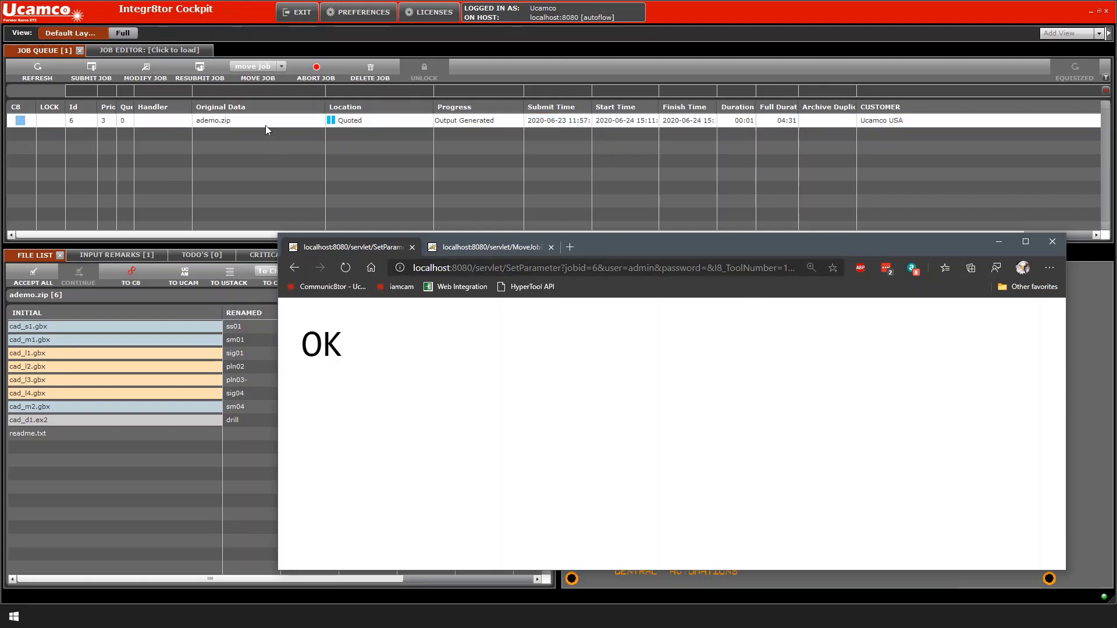
pyautogui.click(265, 124)
pyautogui.click(145, 69)
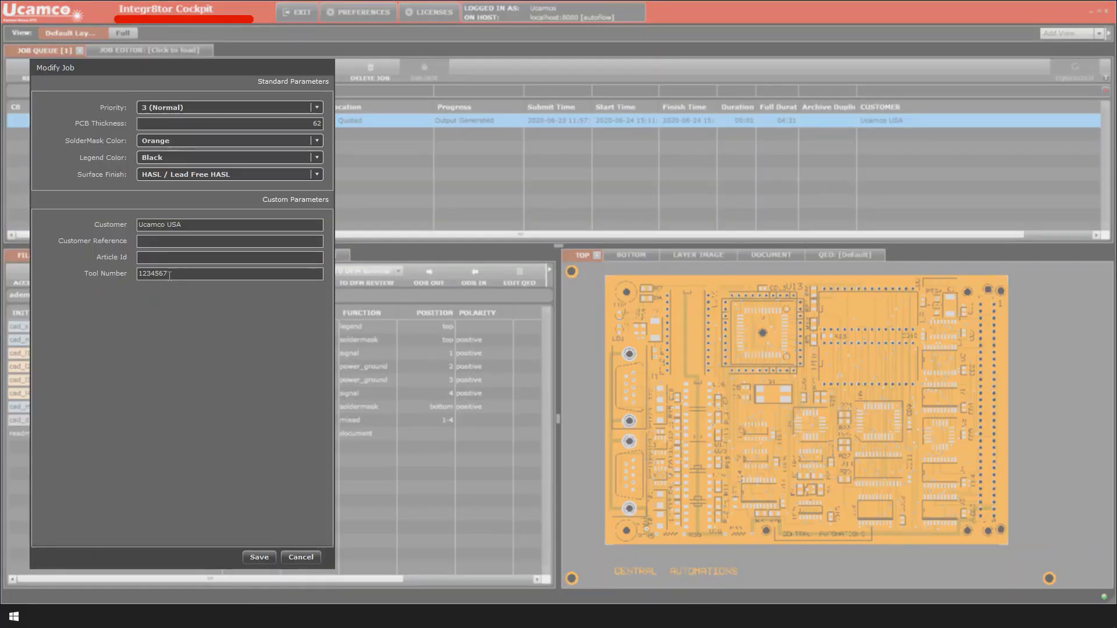
pyautogui.click(300, 557)
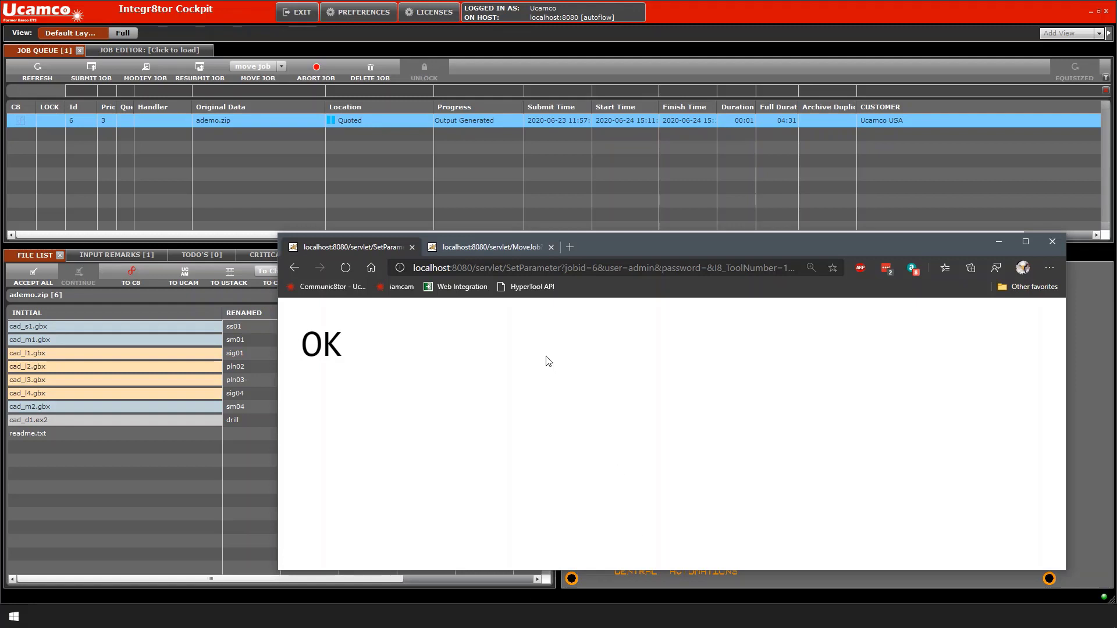
# - Send the MoveJob request for job 6 with location=TQW from the browser and return to the Cockpit
pyautogui.click(492, 247)
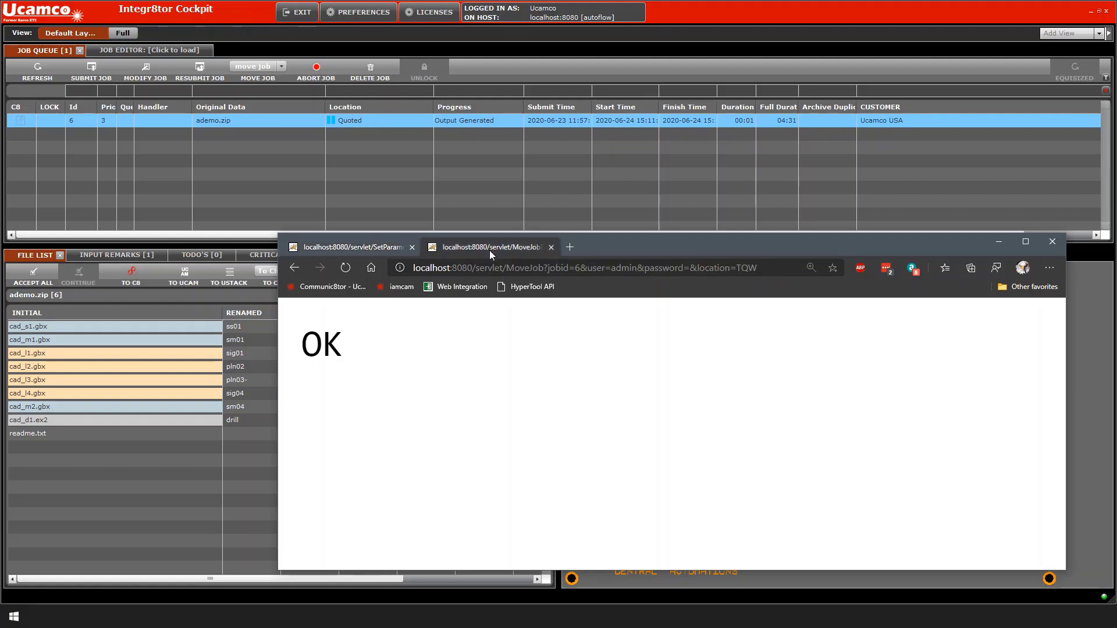
pyautogui.click(783, 269)
pyautogui.hotkey('ctrl', 'a')
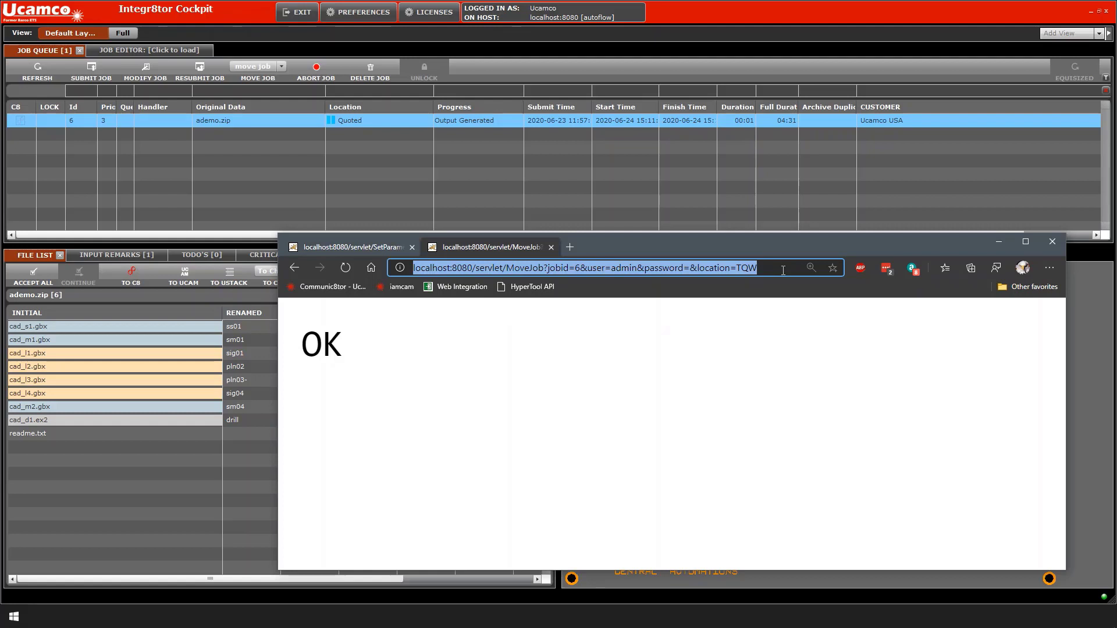
pyautogui.press('Return')
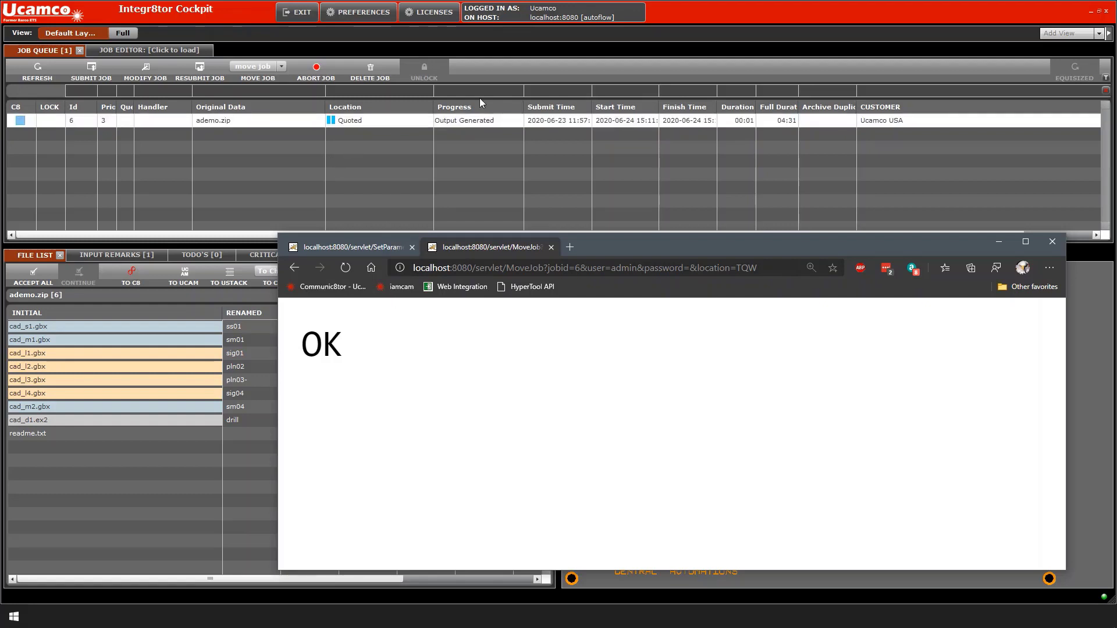
pyautogui.click(556, 51)
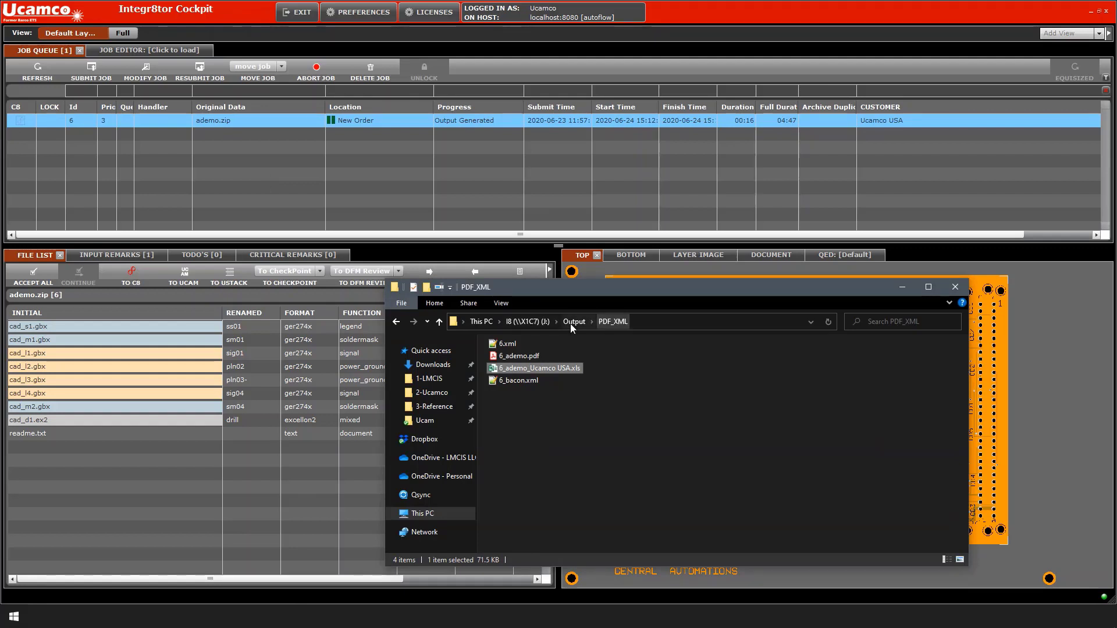
# - Inspect the contents of the 1234567 job folders inside the UcamJobs and ODB directories of the Output folder
pyautogui.click(570, 323)
pyautogui.doubleClick(540, 384)
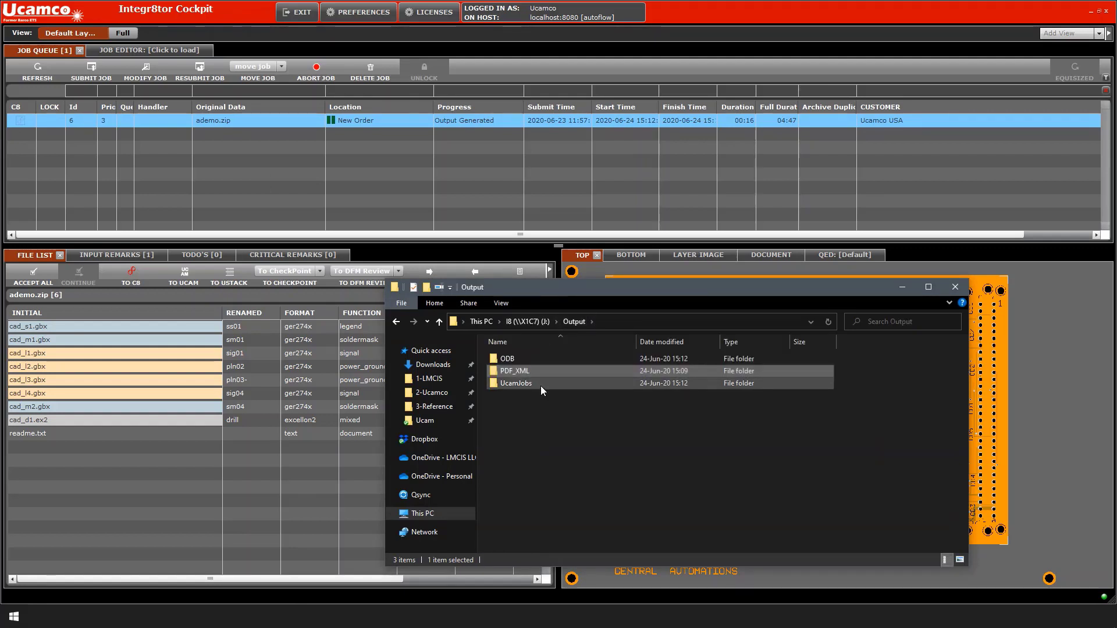
pyautogui.doubleClick(532, 359)
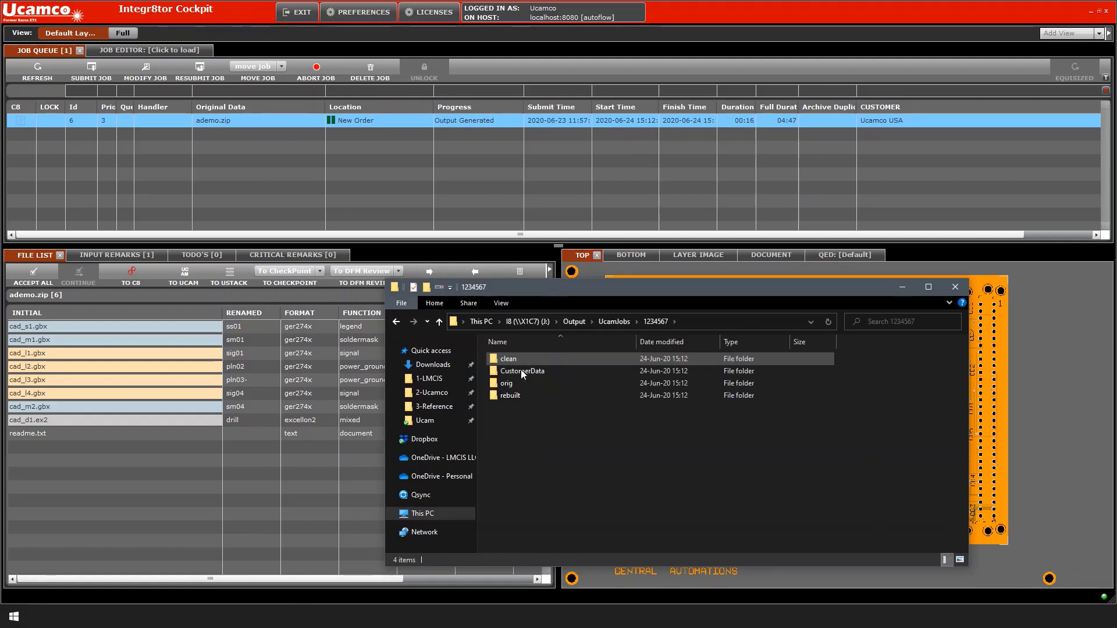
pyautogui.click(616, 322)
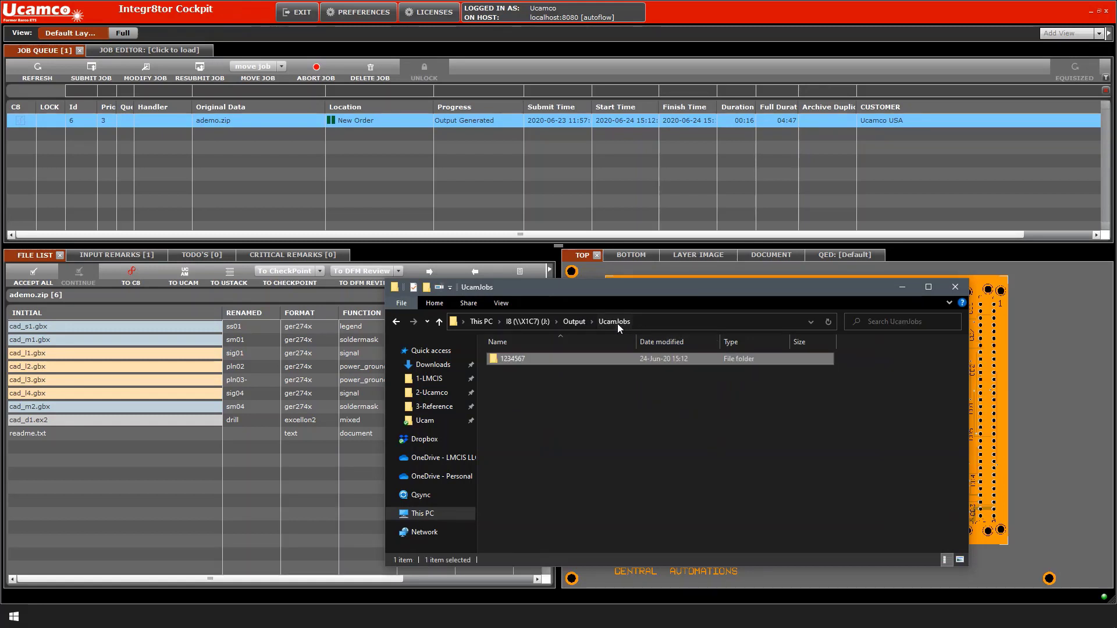
pyautogui.click(574, 322)
pyautogui.doubleClick(554, 358)
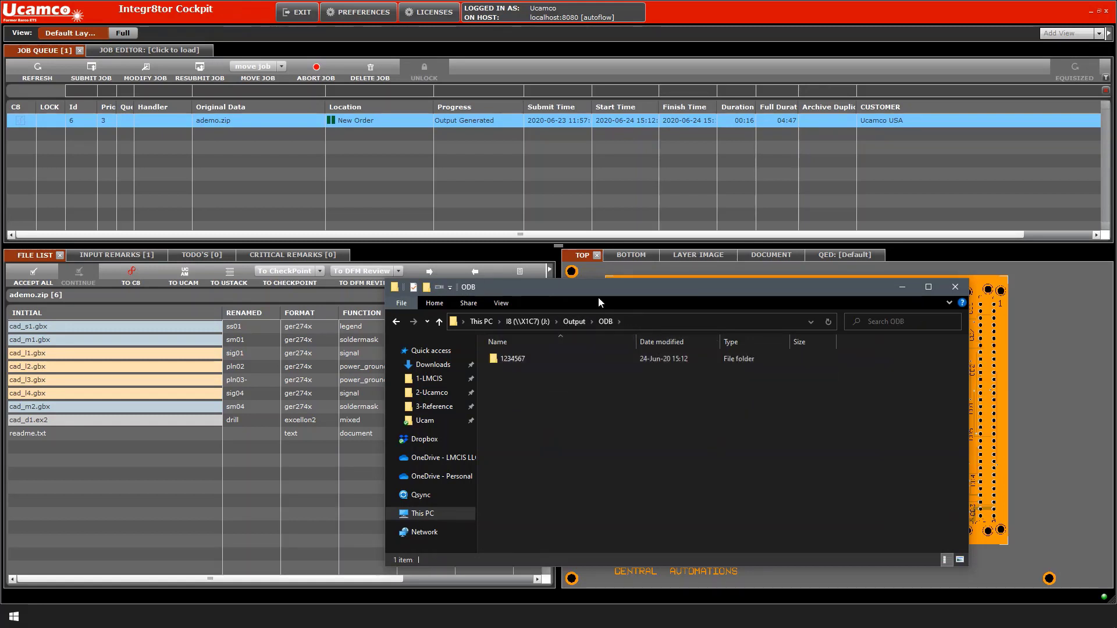
pyautogui.doubleClick(550, 359)
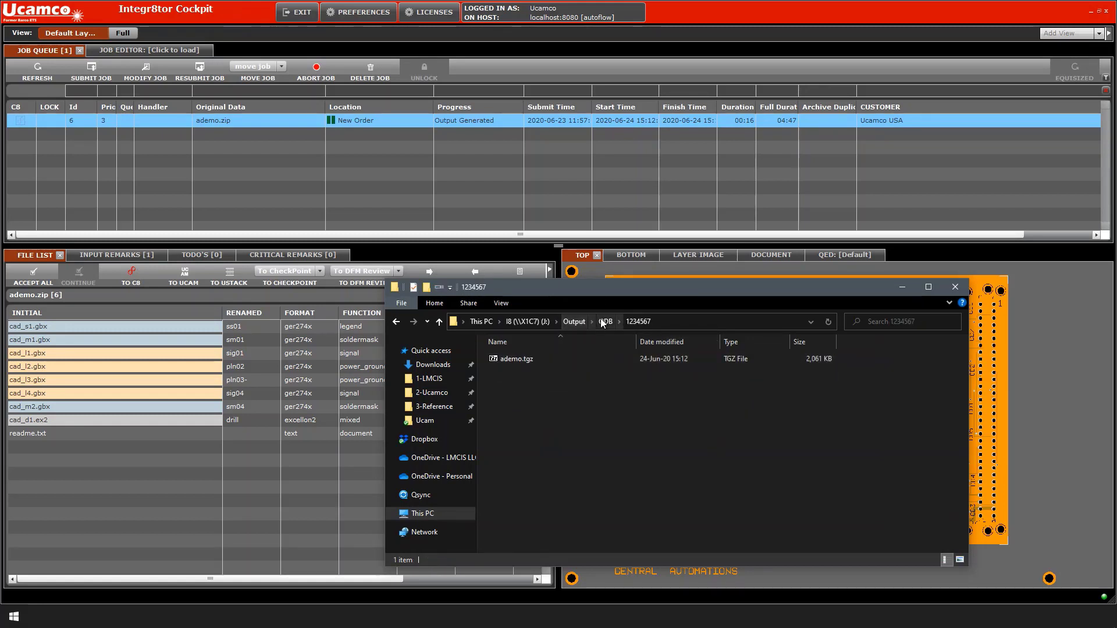
pyautogui.click(570, 322)
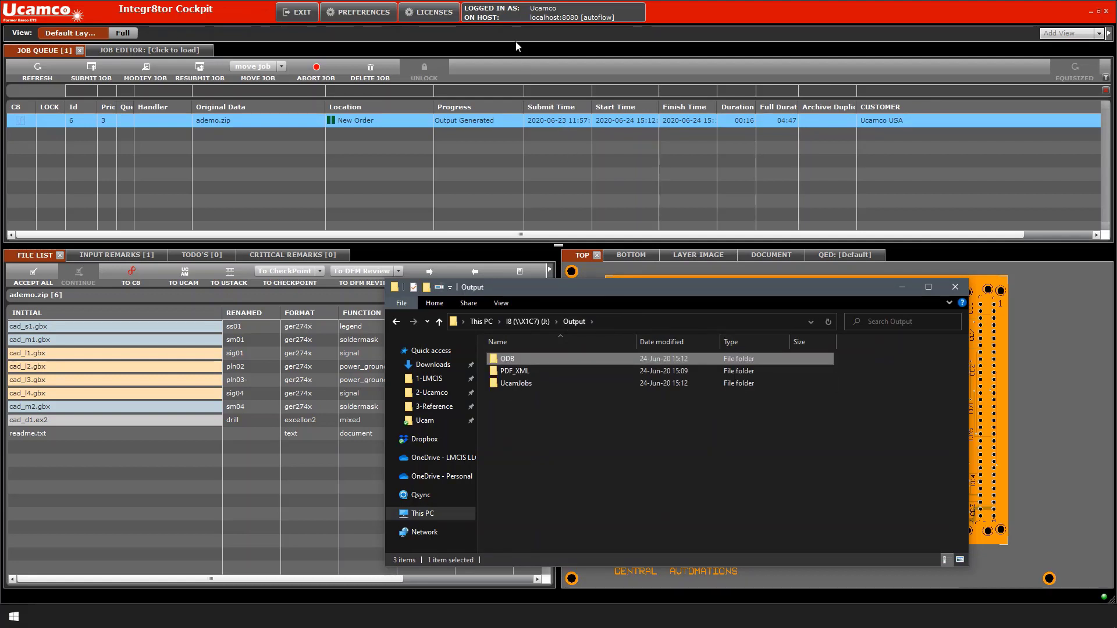
pyautogui.doubleClick(534, 382)
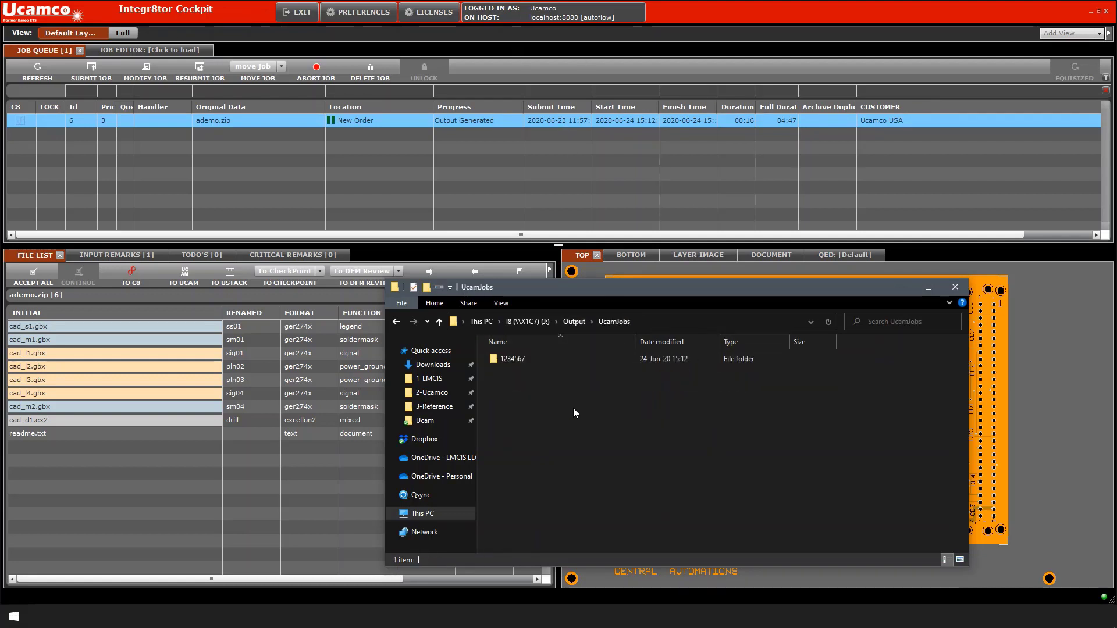
pyautogui.doubleClick(561, 361)
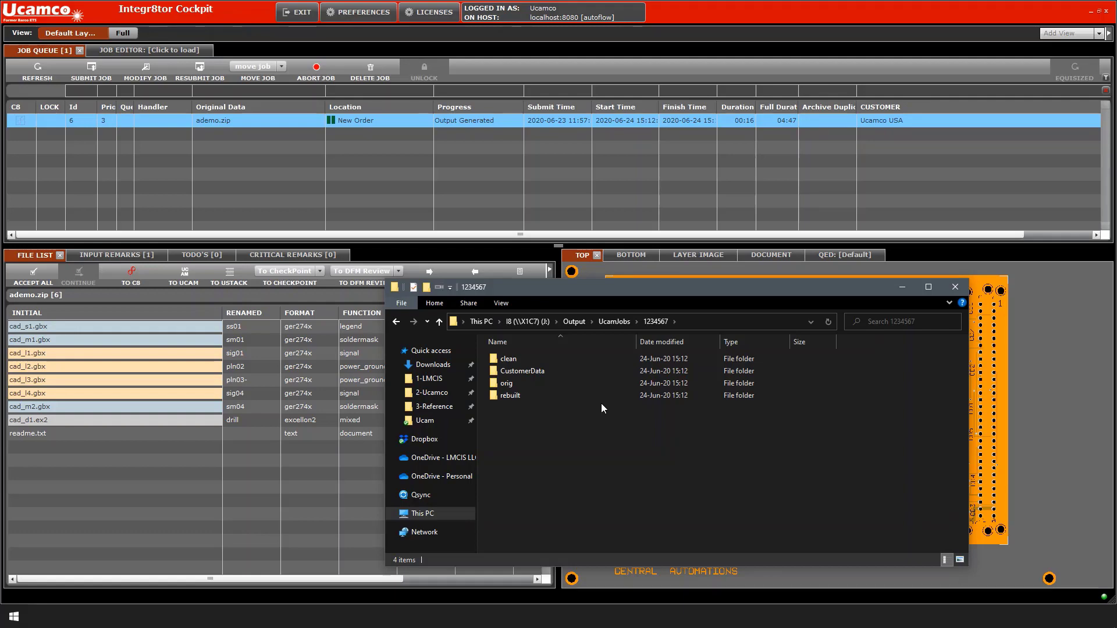
# - In the Cockpit preferences, deactivate the Excel custom output script, activate qed2ucamx.bsh instead, and save the change
pyautogui.click(360, 13)
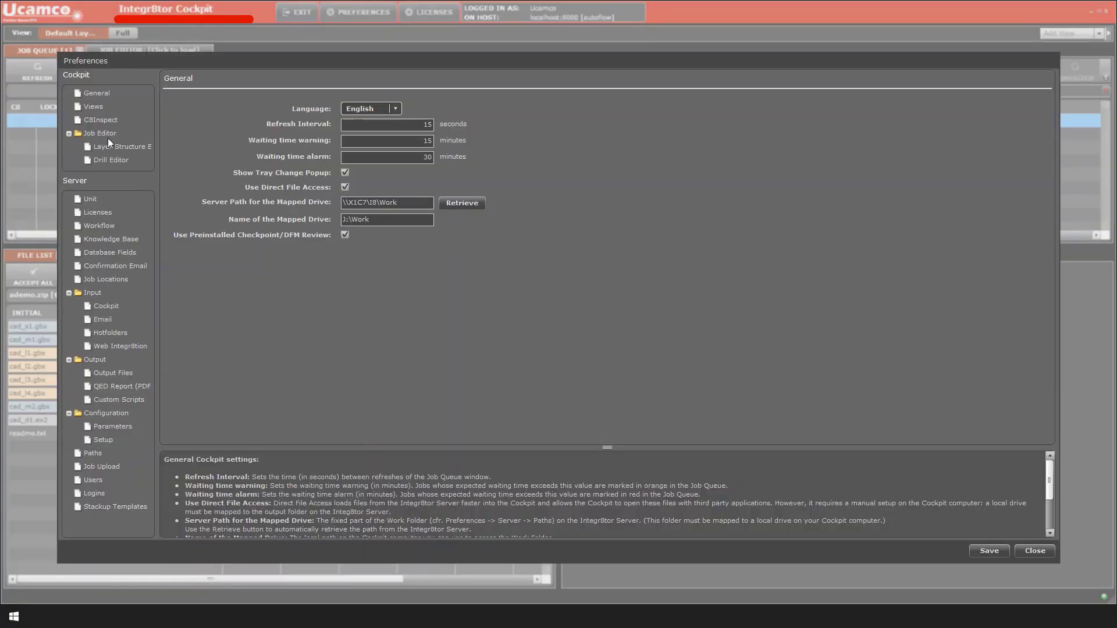
pyautogui.click(116, 401)
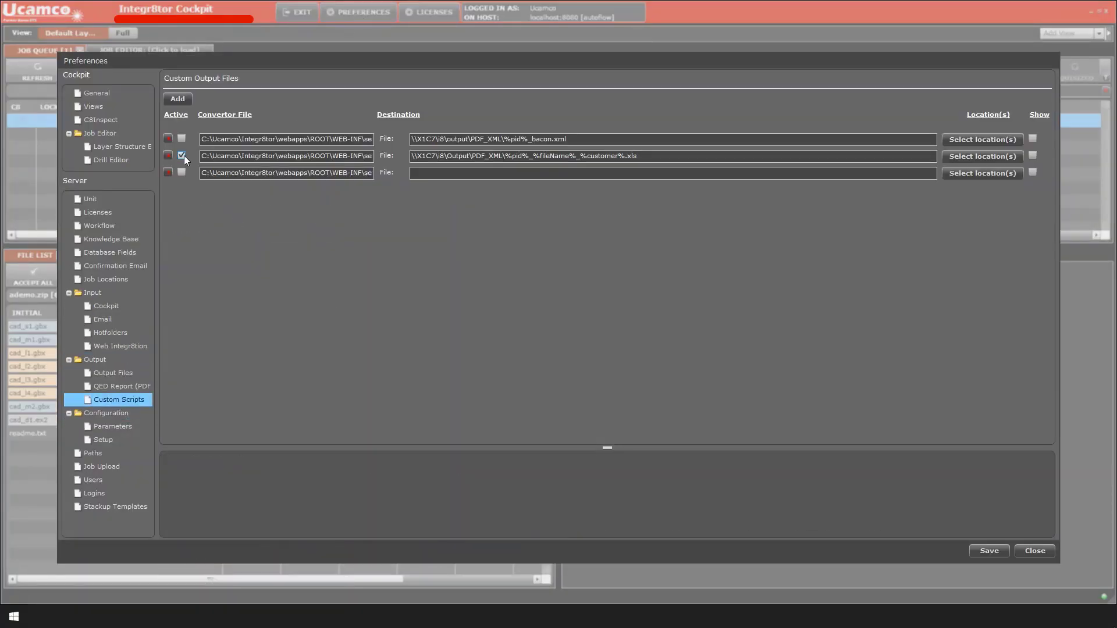
pyautogui.click(182, 172)
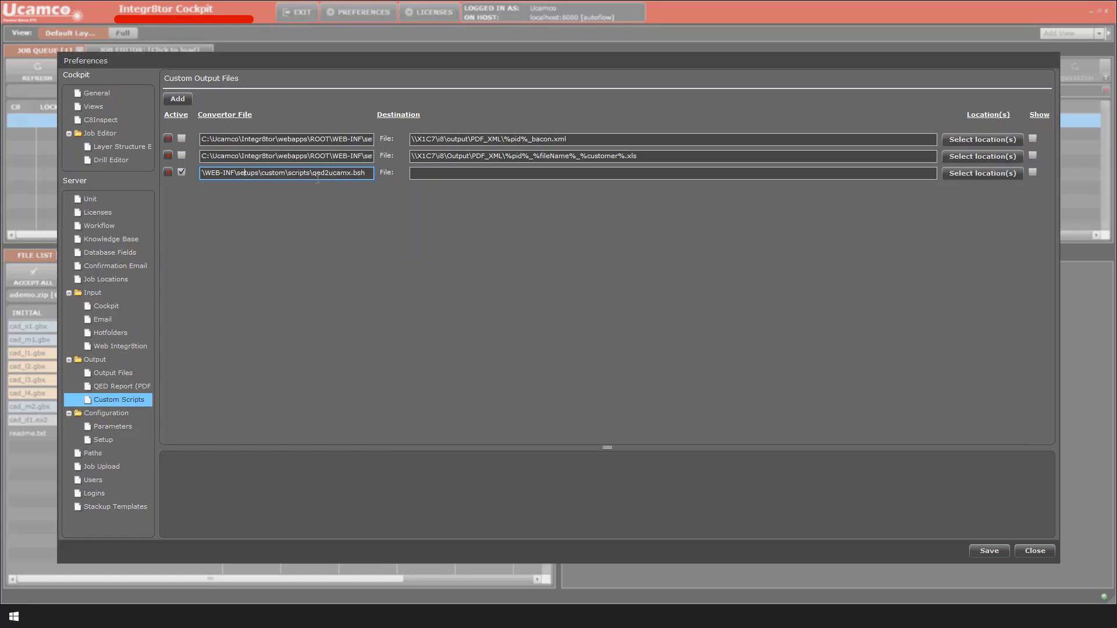
pyautogui.click(1015, 551)
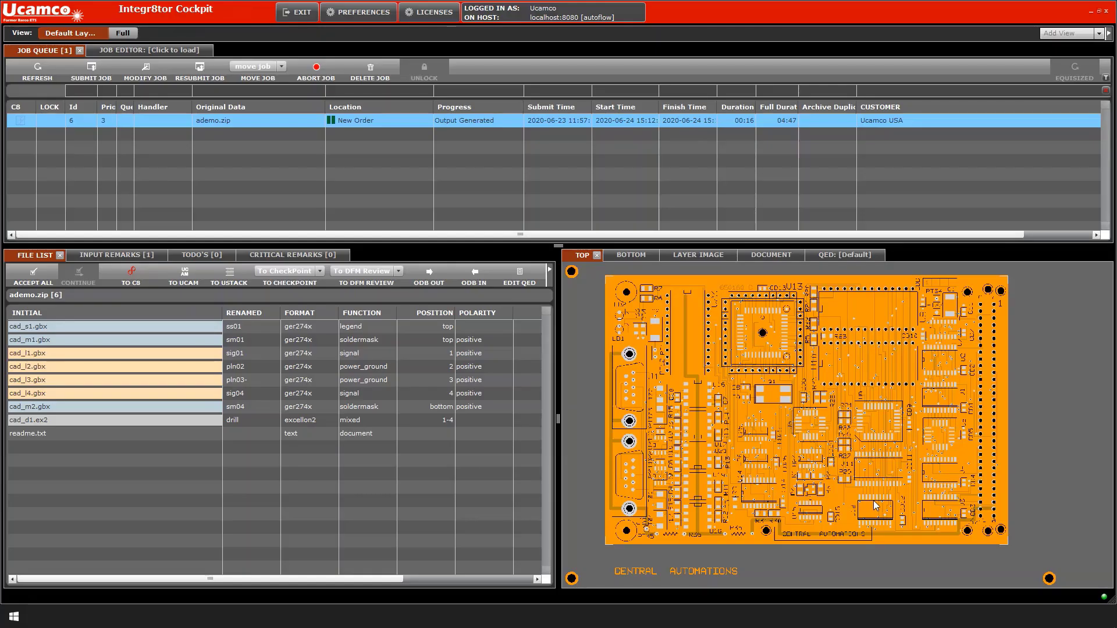
# - Move the ademo.zip job in the job queue to regenerate its output with the newly activated script
pyautogui.click(389, 124)
pyautogui.click(283, 67)
pyautogui.click(275, 162)
# - Switch to Notepad++ and examine the qed2ucamx.bsh script from its QED queries to the section that writes info.rc
pyautogui.moveTo(800, 616)
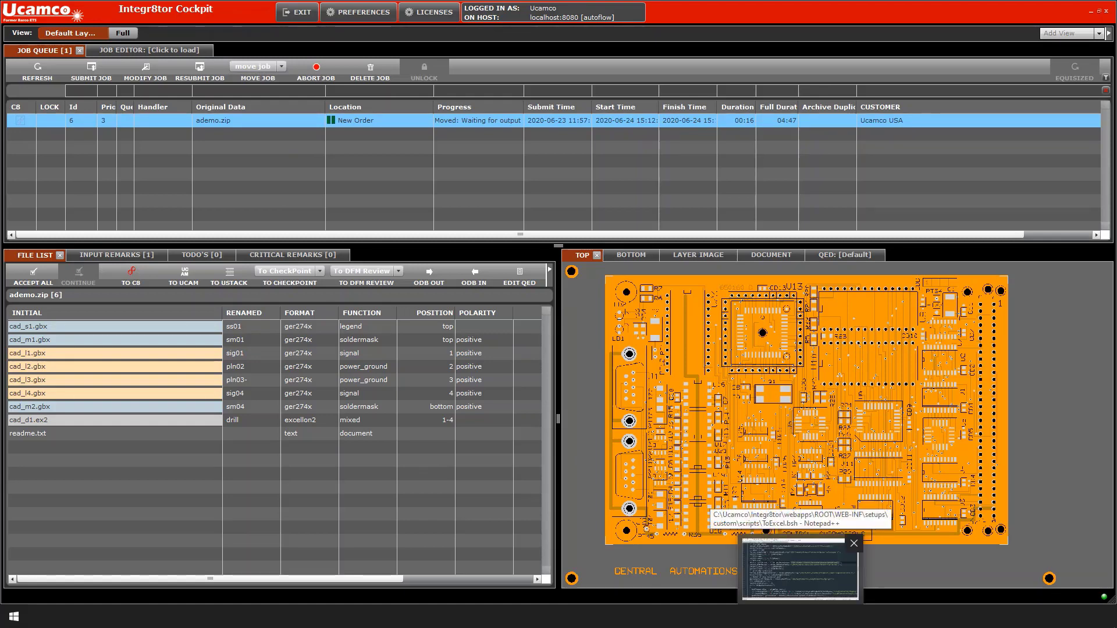
pyautogui.click(799, 570)
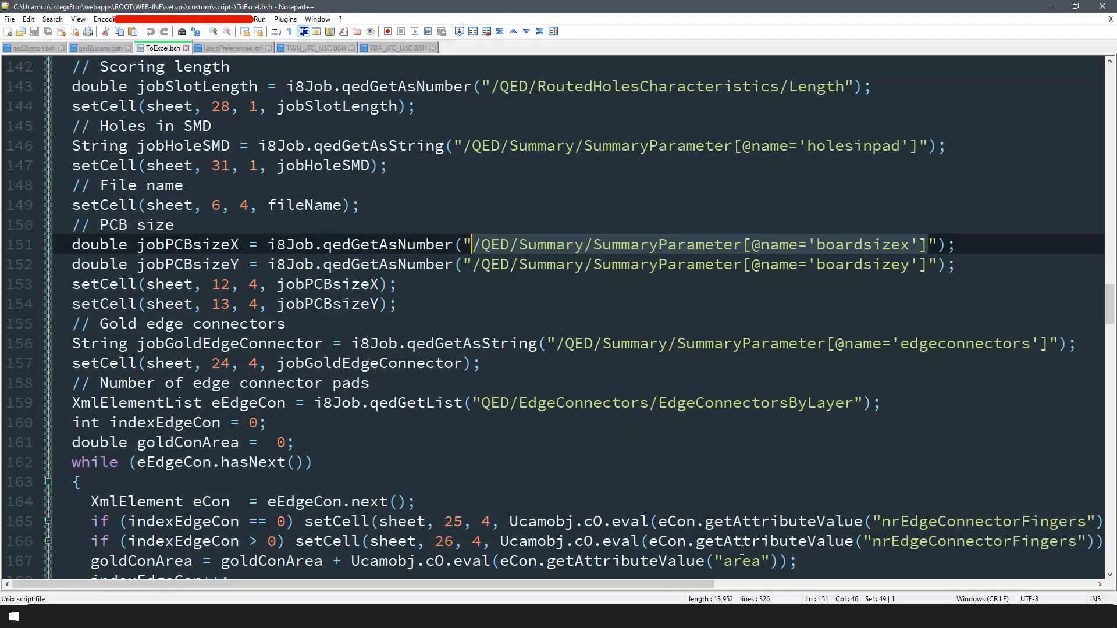
pyautogui.click(100, 48)
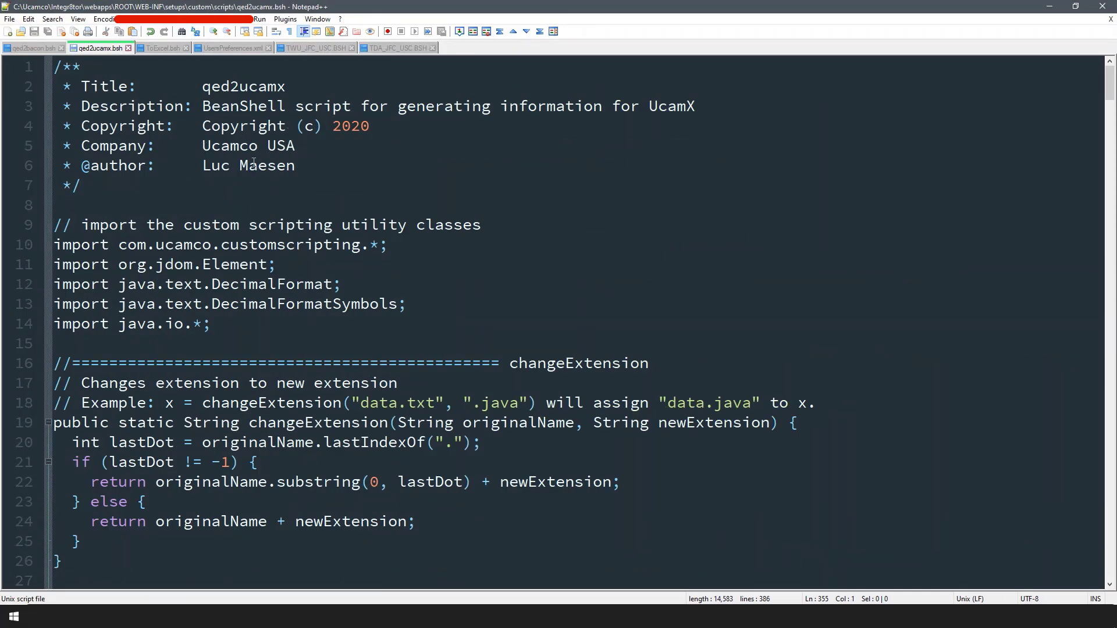
pyautogui.scroll(-9, 253, 163)
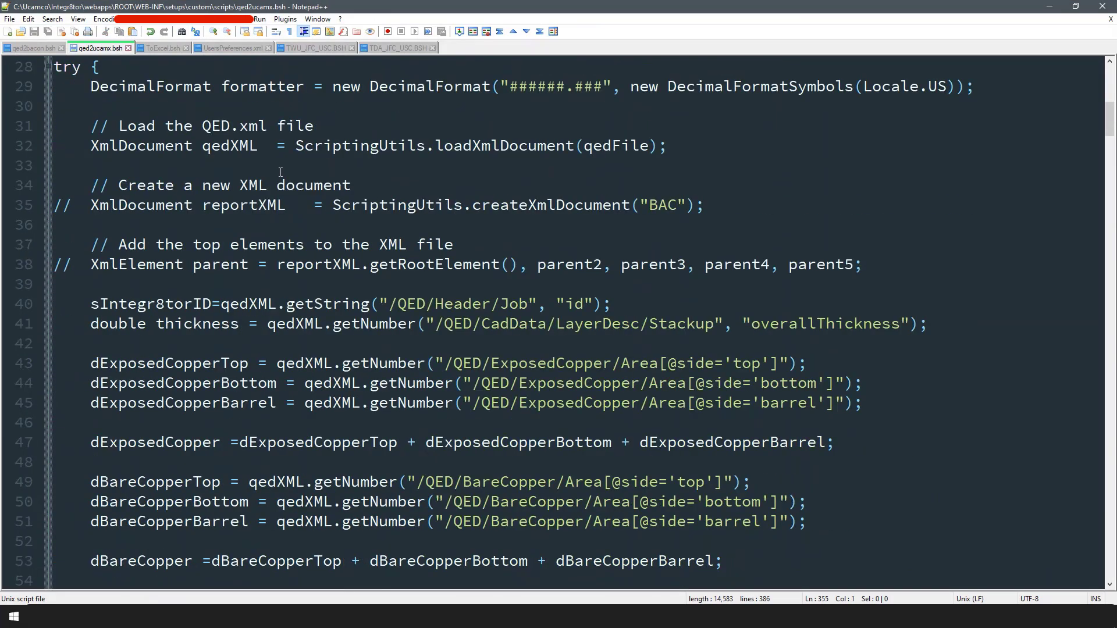
pyautogui.scroll(-3, 280, 173)
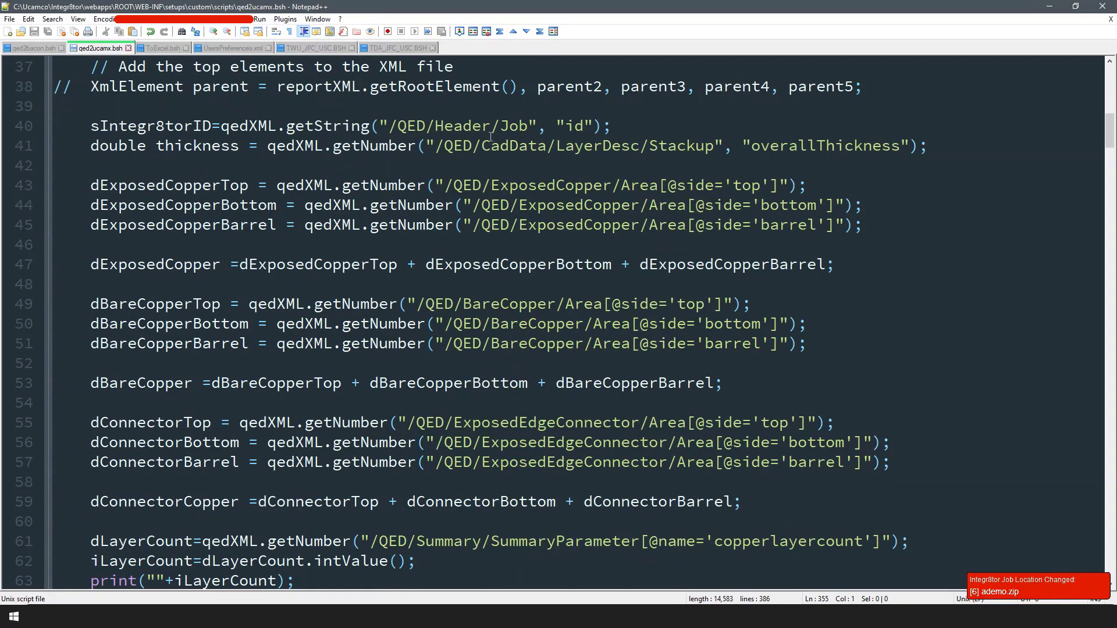
pyautogui.scroll(-2, 538, 286)
pyautogui.scroll(-16, 539, 286)
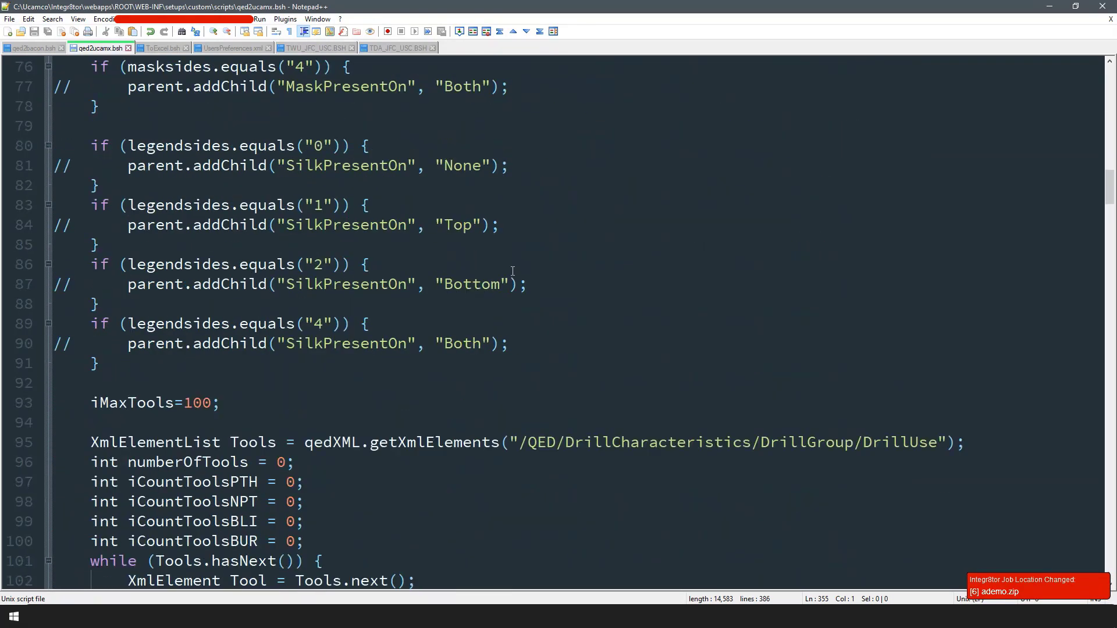
pyautogui.scroll(-20, 511, 271)
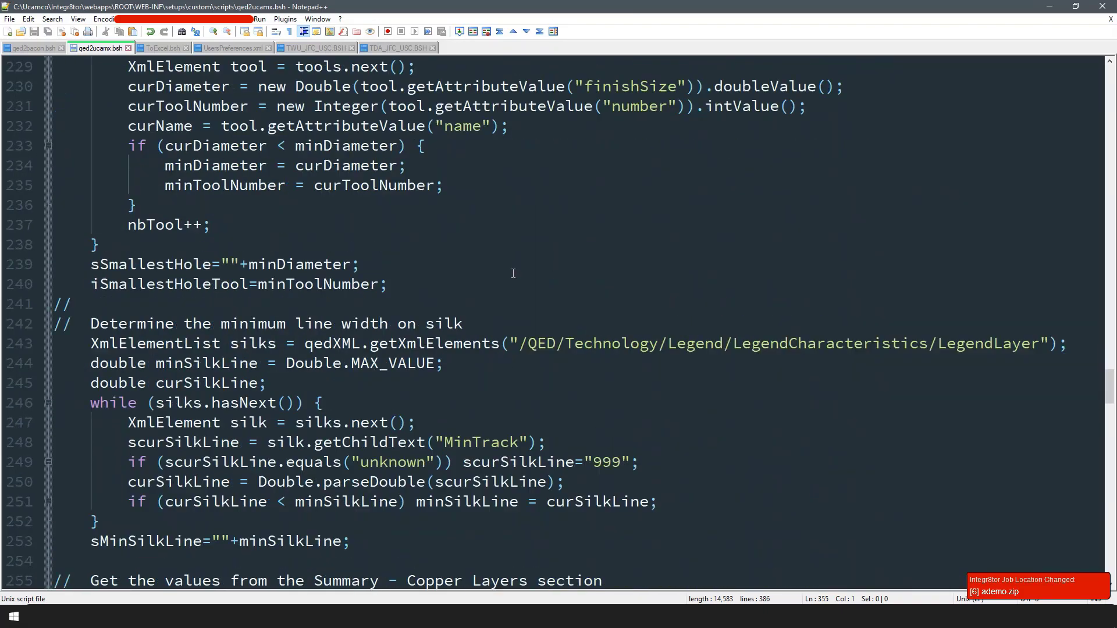
pyautogui.scroll(-20, 516, 285)
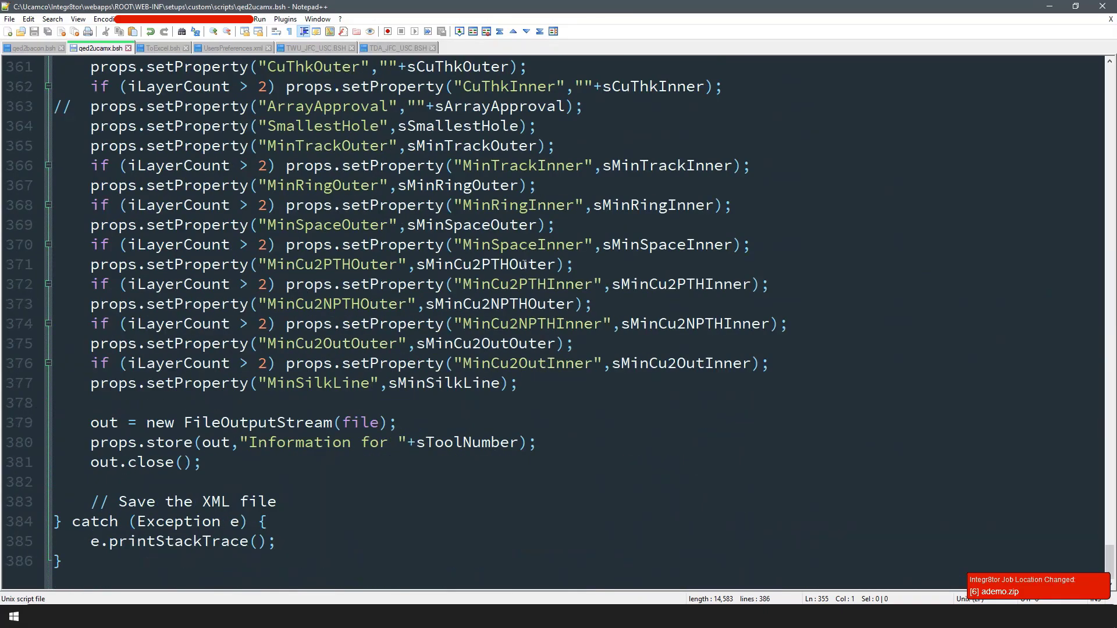
pyautogui.scroll(3, 393, 301)
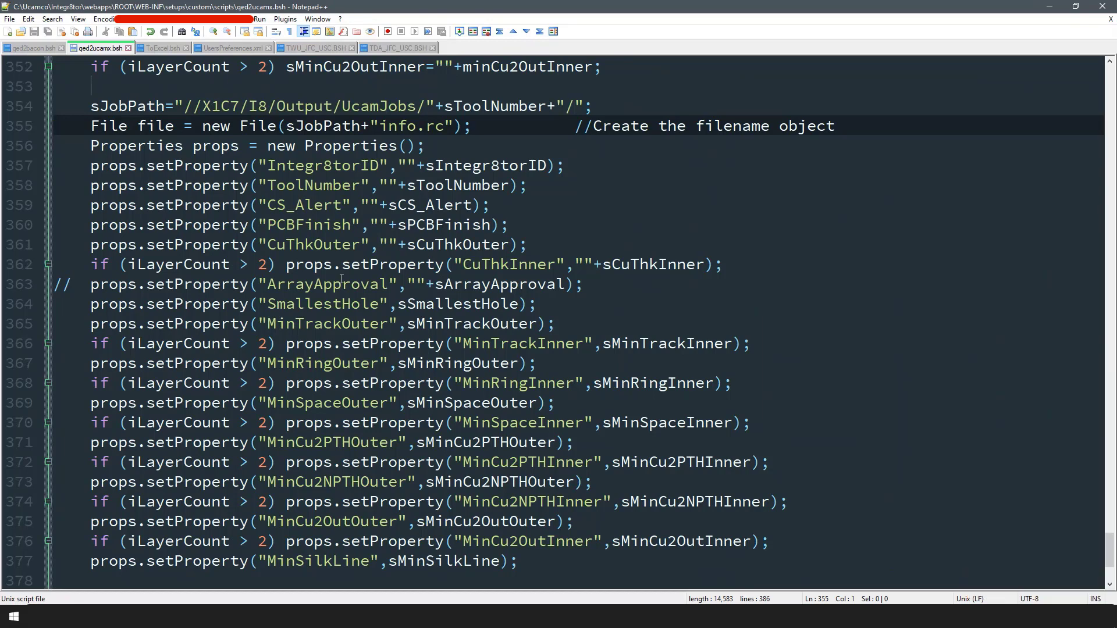
# - Open info.rc from the 1234567 folder in UcamJobs, display it with Java syntax highlighting, and return to the Cockpit
pyautogui.click(814, 617)
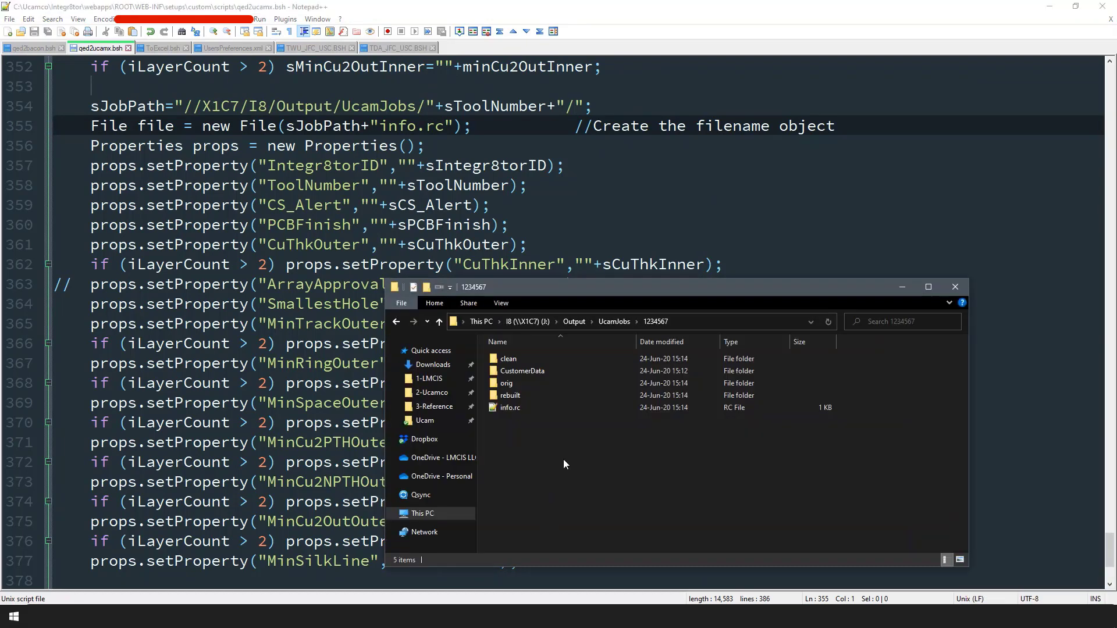
pyautogui.doubleClick(509, 408)
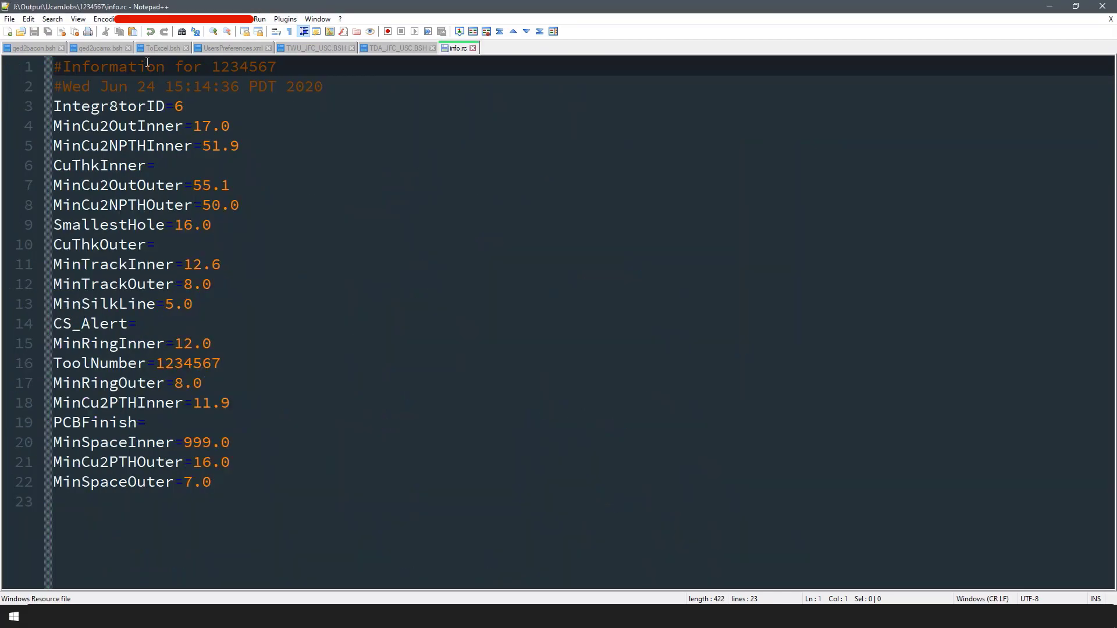
pyautogui.click(137, 18)
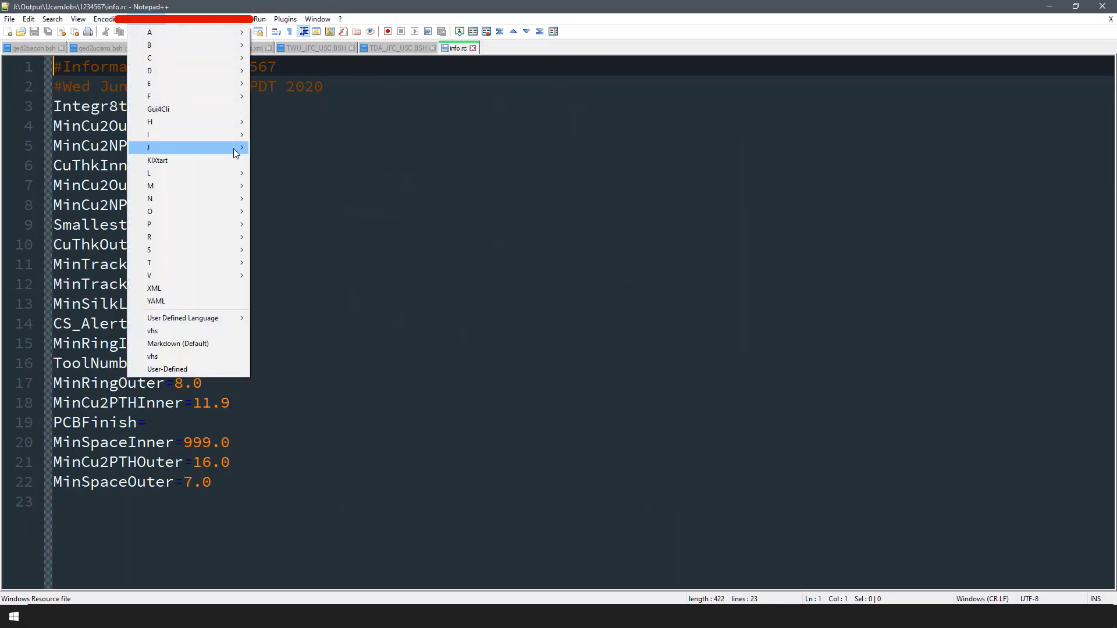
pyautogui.moveTo(227, 148)
pyautogui.click(298, 151)
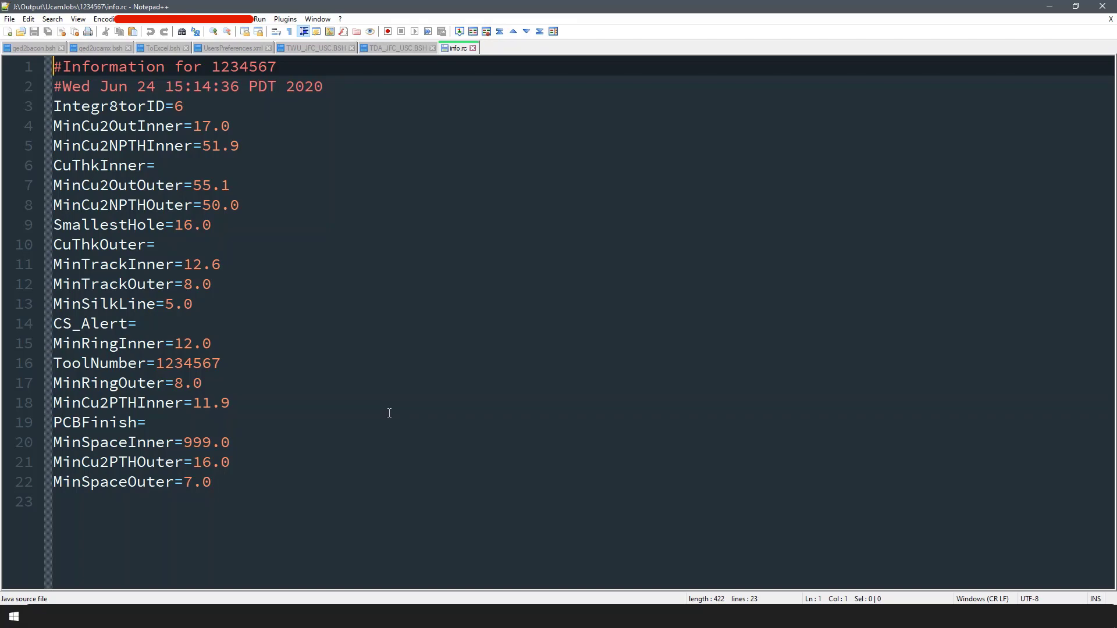
pyautogui.click(712, 617)
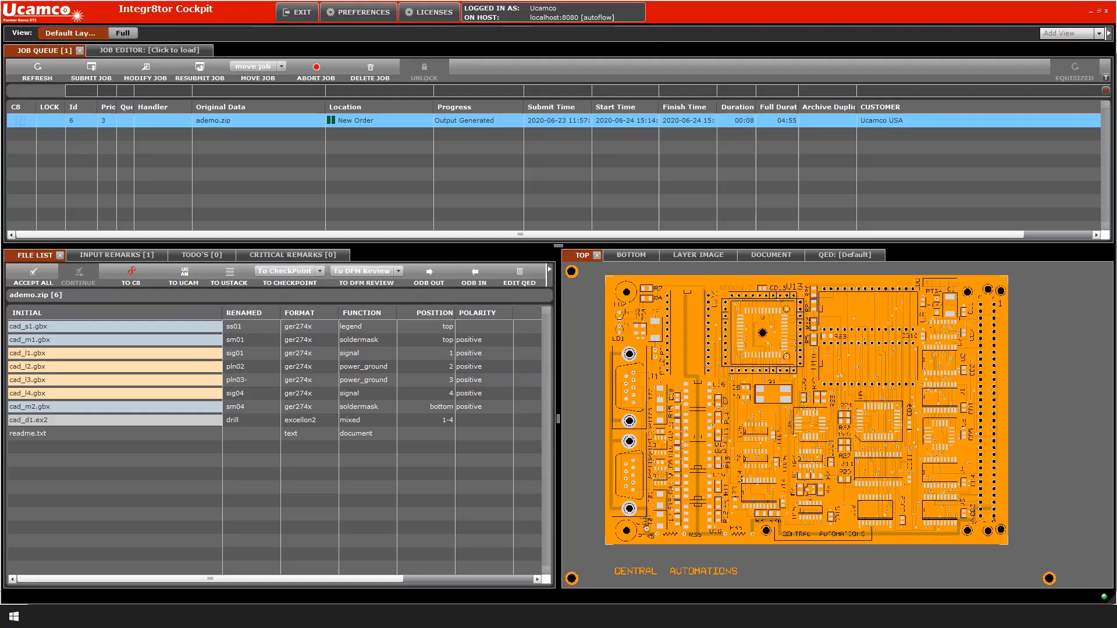